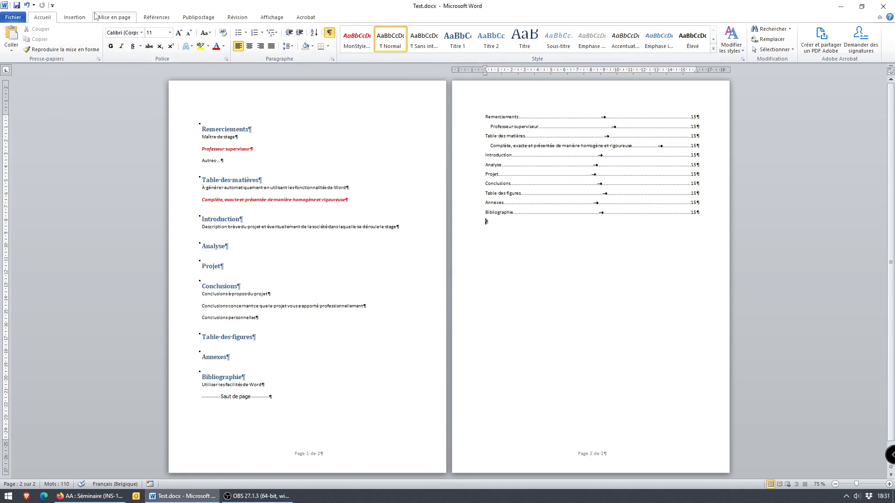
Step: Open the page header for editing and set its text to "test"
{"action": "left_click", "coordinate": [74, 17]}
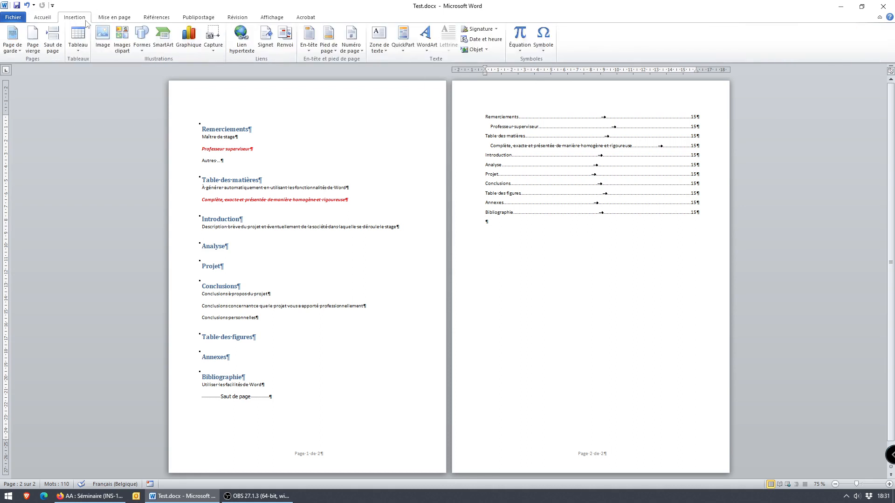
{"action": "left_click", "coordinate": [313, 52]}
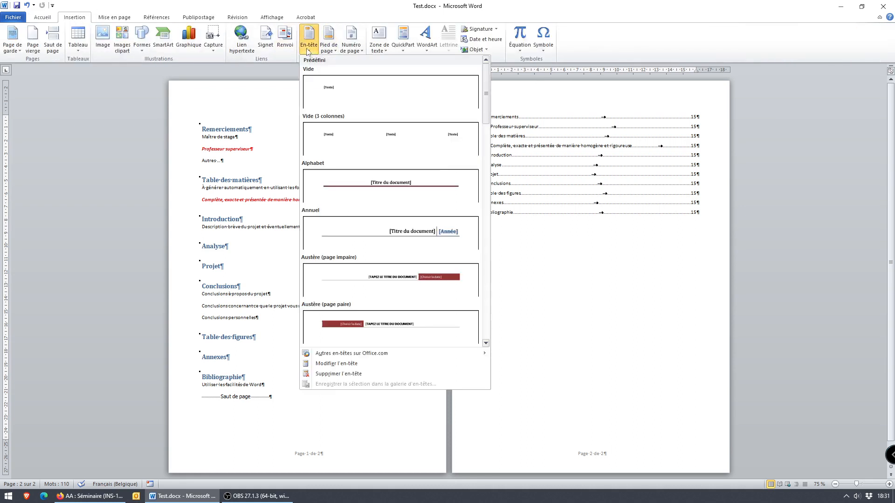
{"action": "left_click", "coordinate": [372, 367]}
{"action": "type", "text": "Hcvhnvbh,b"}
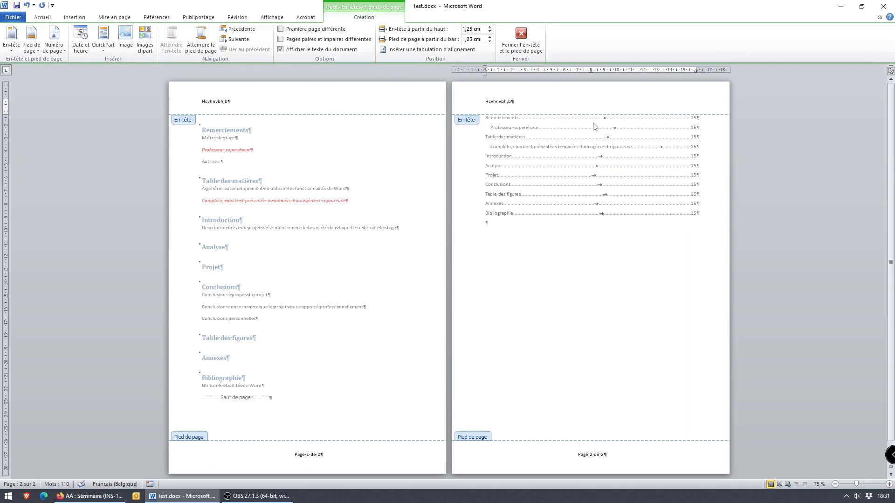
{"action": "left_click", "coordinate": [474, 96]}
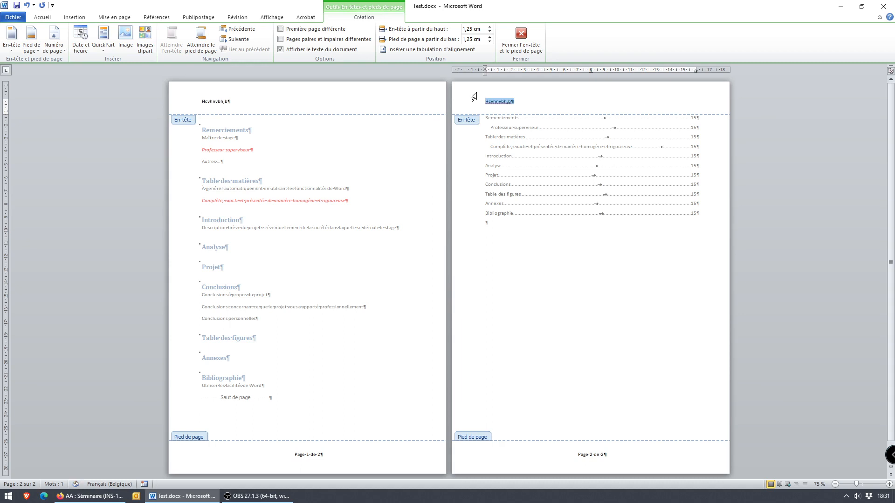
{"action": "type", "text": "test"}
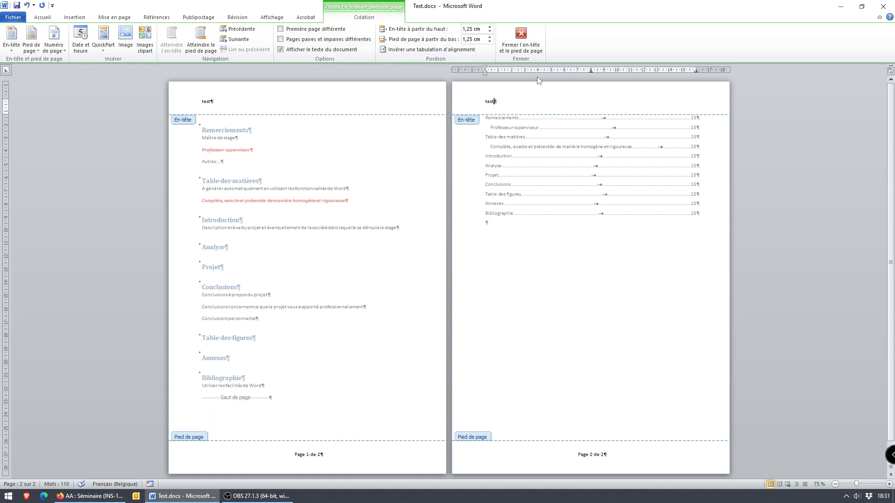
Step: Enable different odd and even pages and move the odd-page header text to the right margin with two tabs
{"action": "left_click", "coordinate": [639, 452]}
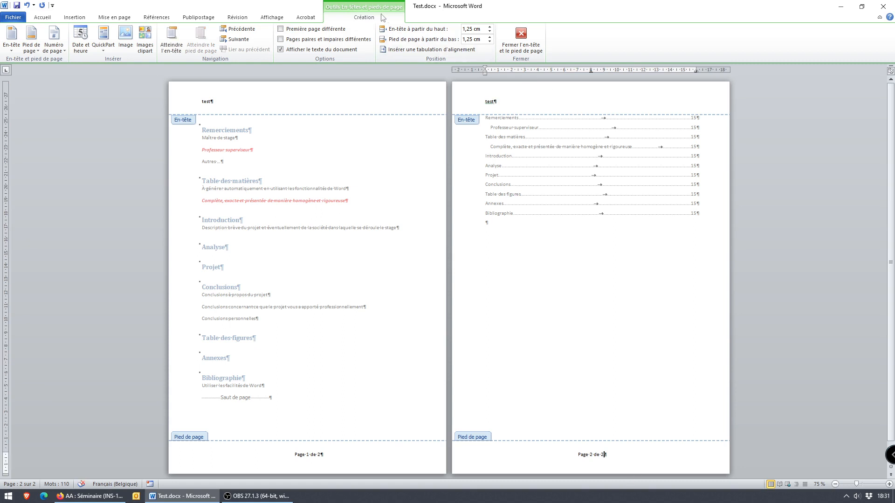
{"action": "left_click", "coordinate": [529, 96]}
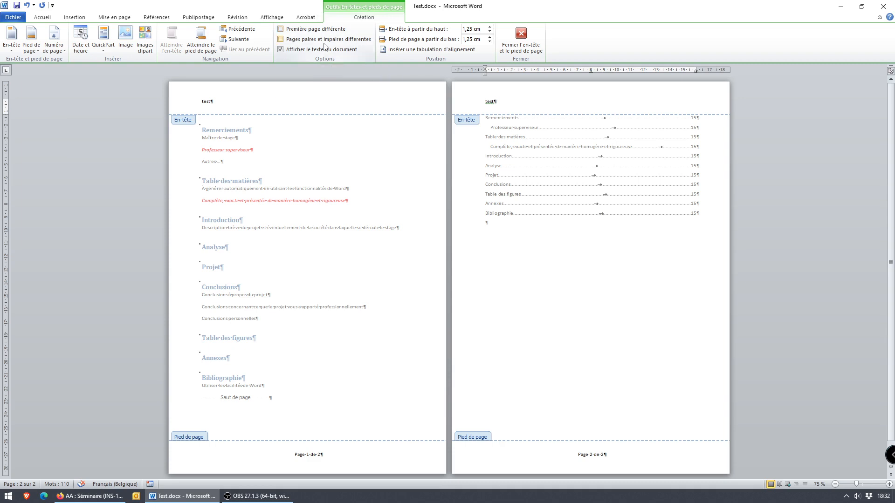
{"action": "left_click", "coordinate": [281, 40]}
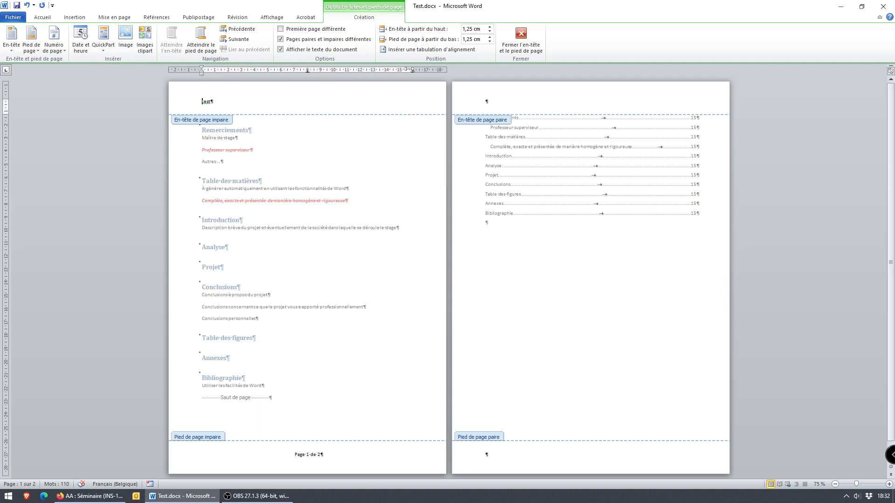
{"action": "key", "text": "Tab"}
{"action": "key", "text": "Tab"}
Step: Enter "Test paire" in the even-page header and extend the odd-page header to "Test impaire"
{"action": "left_click", "coordinate": [516, 99]}
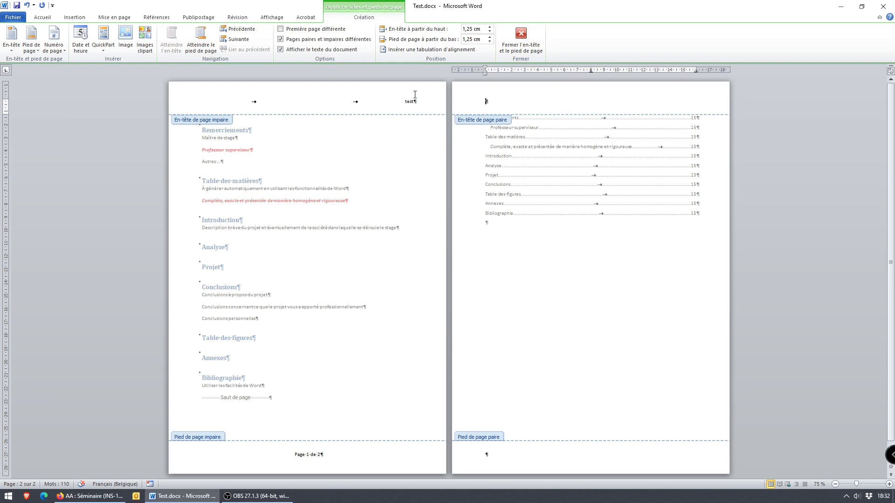
{"action": "left_click", "coordinate": [280, 39]}
{"action": "left_click", "coordinate": [280, 40]}
{"action": "type", "text": "test paiu"}
{"action": "key", "text": "BackSpace"}
{"action": "type", "text": "re"}
{"action": "left_click", "coordinate": [410, 100]}
{"action": "type", "text": "impaire"}
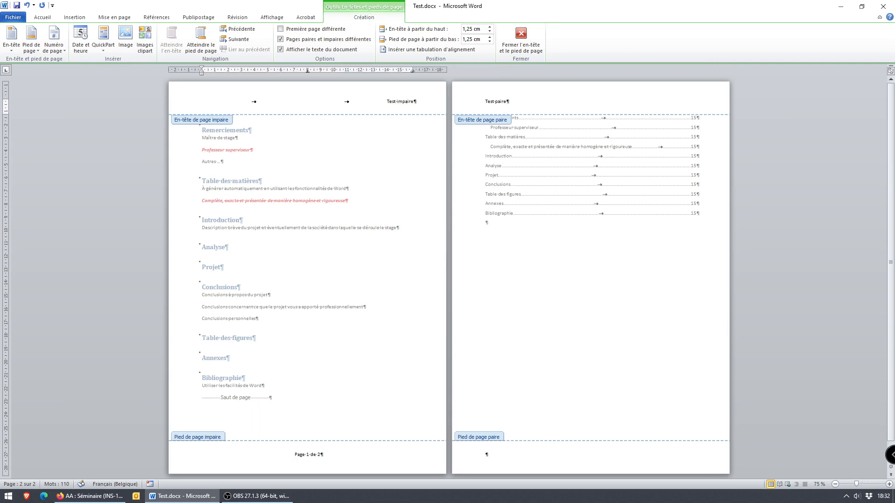
Step: Shift the page numbering in the odd-page footer from the centre to the right margin
{"action": "left_click", "coordinate": [492, 99]}
{"action": "left_click", "coordinate": [332, 454]}
{"action": "left_click", "coordinate": [295, 455]}
{"action": "key", "text": "Tab"}
{"action": "key", "text": "Tab"}
{"action": "key", "text": "Tab"}
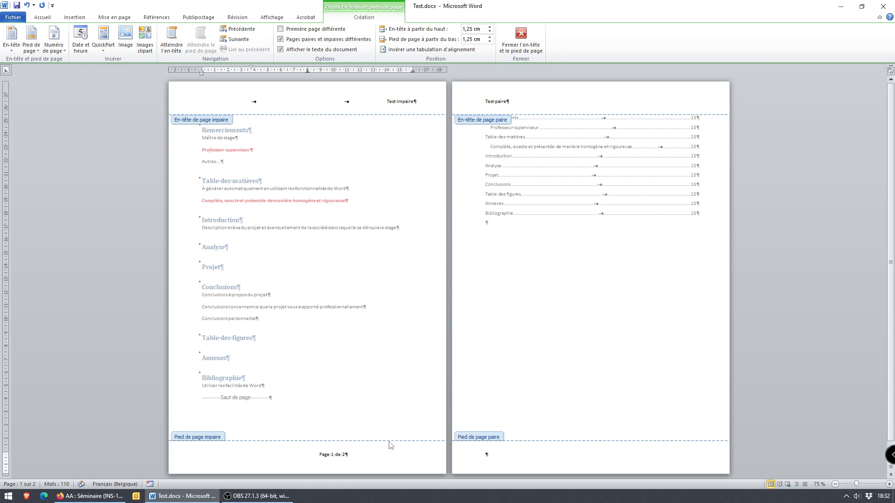
{"action": "key", "text": "Tab"}
{"action": "key", "text": "Tab"}
{"action": "key", "text": "Tab"}
{"action": "key", "text": "Tab"}
{"action": "key", "text": "Tab"}
{"action": "key", "text": "Tab"}
{"action": "key", "text": "Tab"}
Step: Copy the page numbering from the odd-page footer into the even-page footer and remove the extra empty paragraph
{"action": "key", "text": "shift+End"}
{"action": "key", "text": "ctrl+c"}
{"action": "left_click", "coordinate": [535, 454]}
{"action": "key", "text": "ctrl+v"}
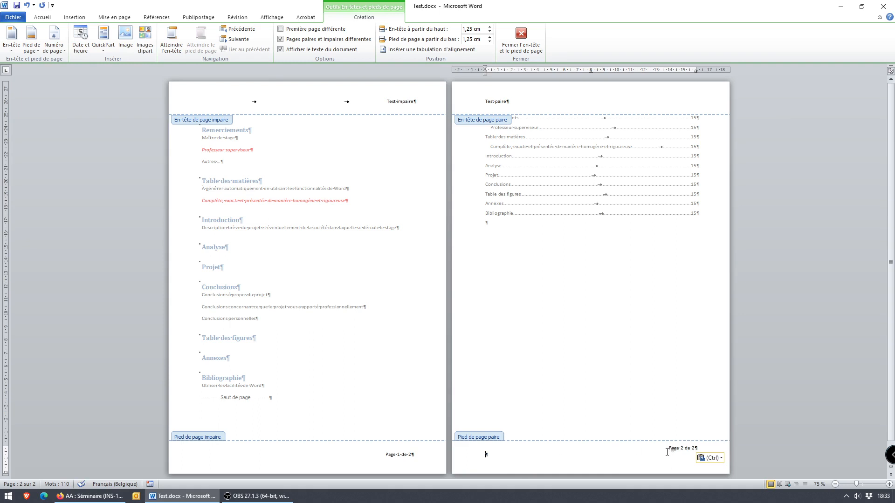
{"action": "key", "text": "BackSpace"}
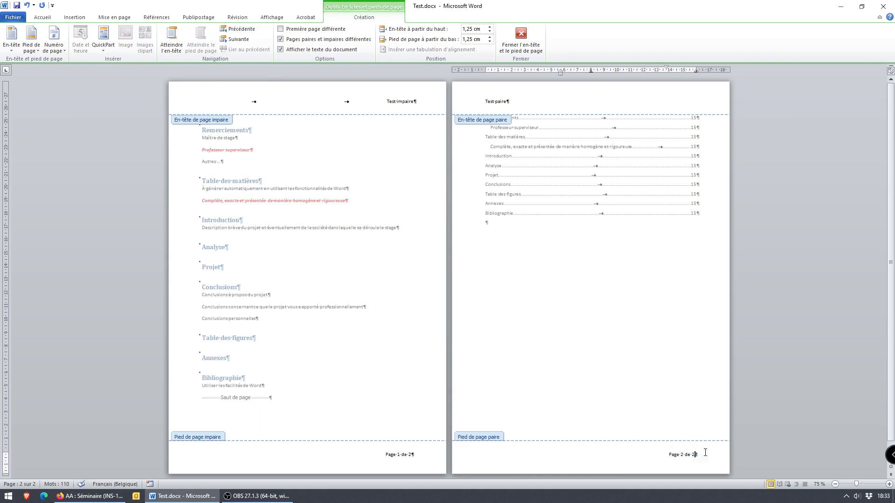
Step: Shift the even-page footer's page numbering to the left margin and close header and footer editing
{"action": "key", "text": "BackSpace"}
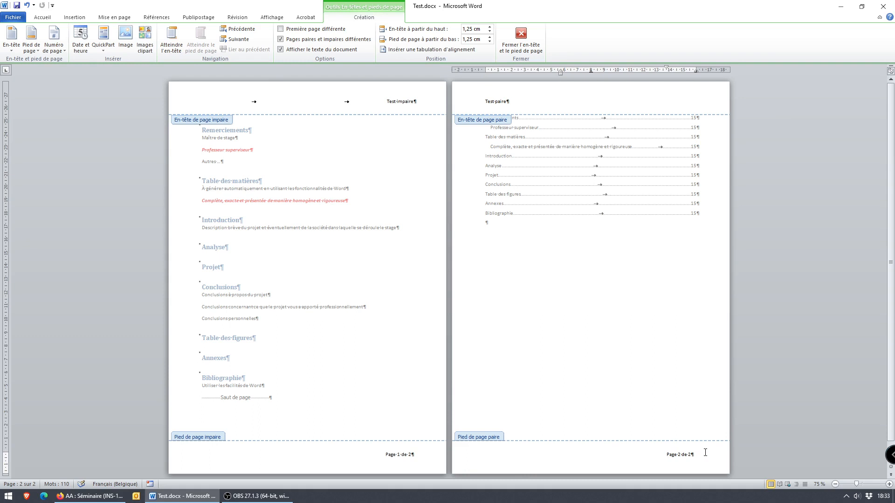
{"action": "key", "text": "BackSpace"}
{"action": "key", "text": "BackSpace"}
{"action": "key", "text": "BackSpace"}
{"action": "key", "text": "BackSpace"}
{"action": "key", "text": "BackSpace"}
{"action": "key", "text": "BackSpace"}
{"action": "key", "text": "BackSpace"}
{"action": "key", "text": "BackSpace"}
{"action": "key", "text": "BackSpace"}
{"action": "key", "text": "BackSpace"}
{"action": "key", "text": "BackSpace"}
{"action": "key", "text": "BackSpace"}
{"action": "key", "text": "BackSpace"}
{"action": "key", "text": "BackSpace"}
{"action": "key", "text": "BackSpace"}
{"action": "key", "text": "BackSpace"}
{"action": "key", "text": "BackSpace"}
{"action": "key", "text": "BackSpace"}
{"action": "key", "text": "BackSpace"}
{"action": "key", "text": "BackSpace"}
{"action": "key", "text": "BackSpace"}
{"action": "key", "text": "BackSpace"}
{"action": "key", "text": "BackSpace"}
{"action": "key", "text": "BackSpace"}
{"action": "key", "text": "BackSpace"}
{"action": "key", "text": "BackSpace"}
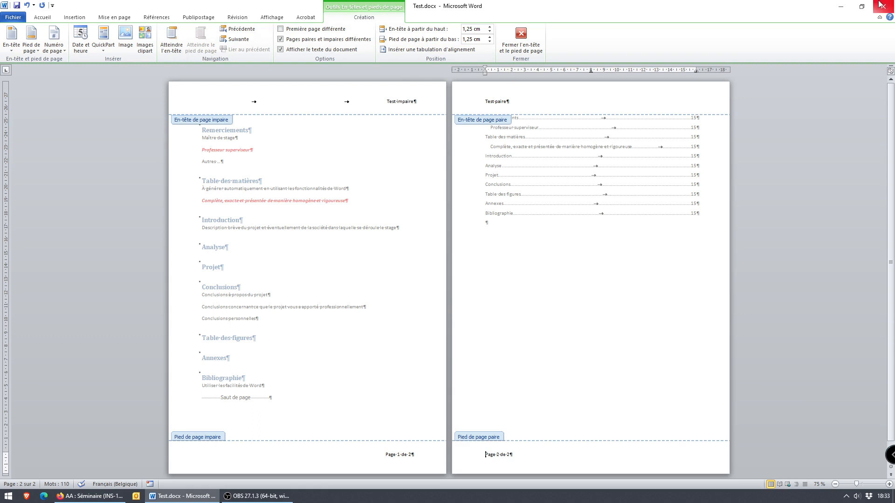
{"action": "left_click", "coordinate": [530, 33]}
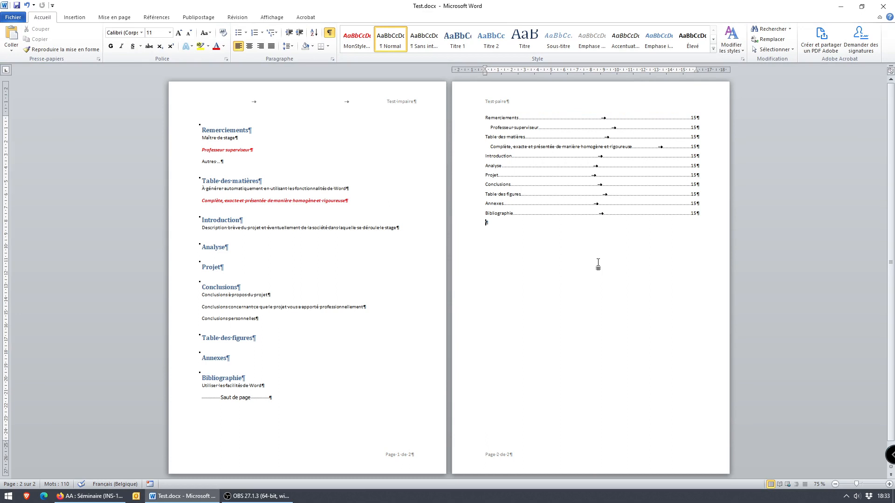
Step: Examine the available page and section break types with the cursor at the start of the document
{"action": "key", "text": "ctrl+Home"}
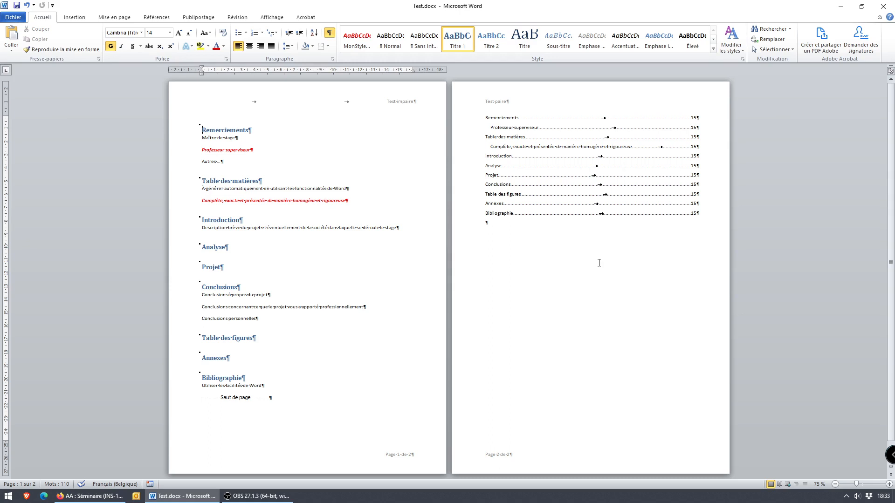
{"action": "left_click", "coordinate": [65, 16]}
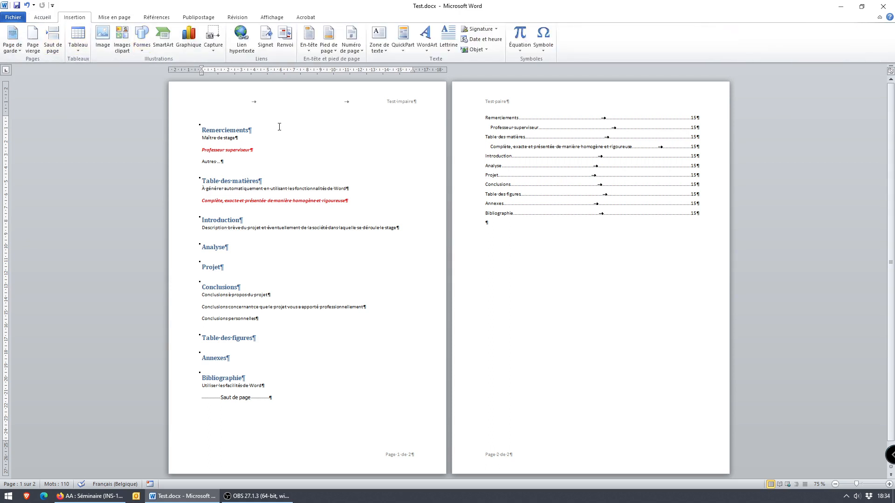
{"action": "key", "text": "alt+i"}
{"action": "key", "text": "b"}
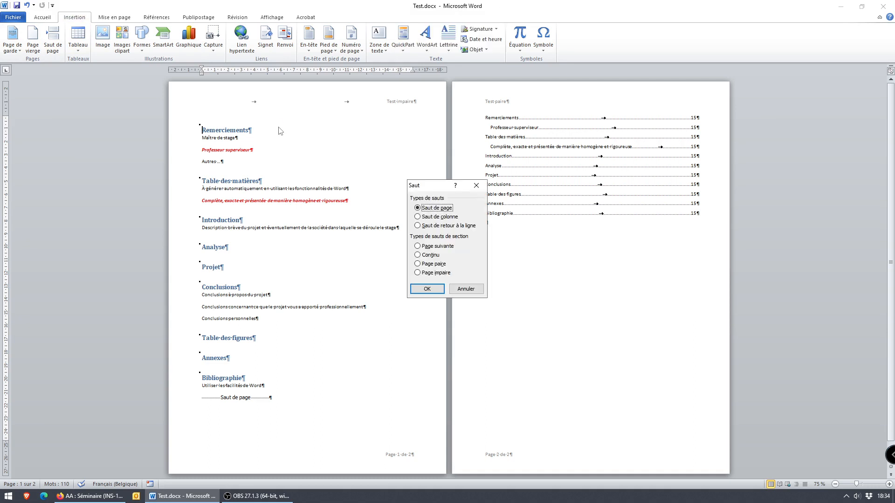
{"action": "left_click_drag", "start_coordinate": [428, 185], "coordinate": [396, 126]}
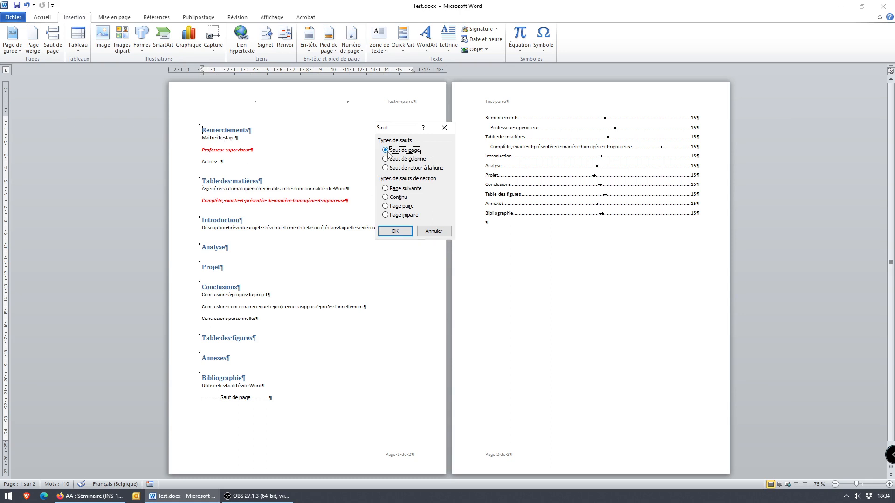
{"action": "key", "text": "Escape"}
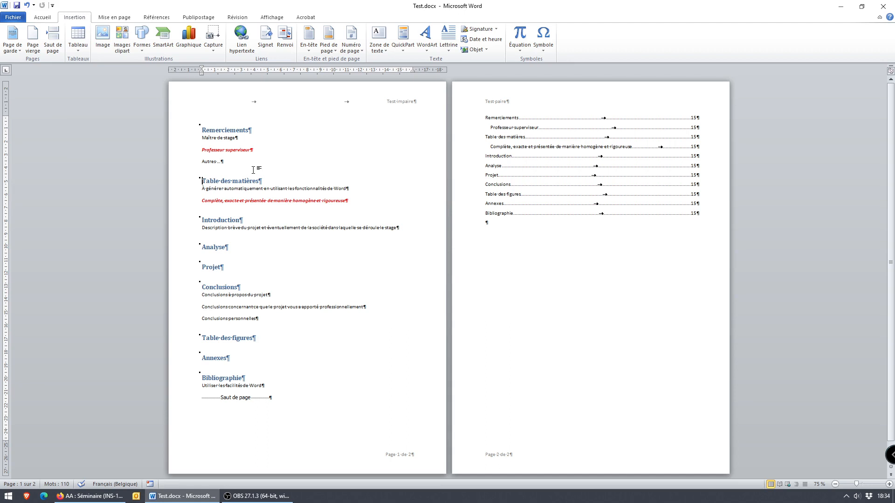
Step: Insert a page break before the "Table des matières" heading
{"action": "key", "text": "alt+i"}
{"action": "key", "text": "s"}
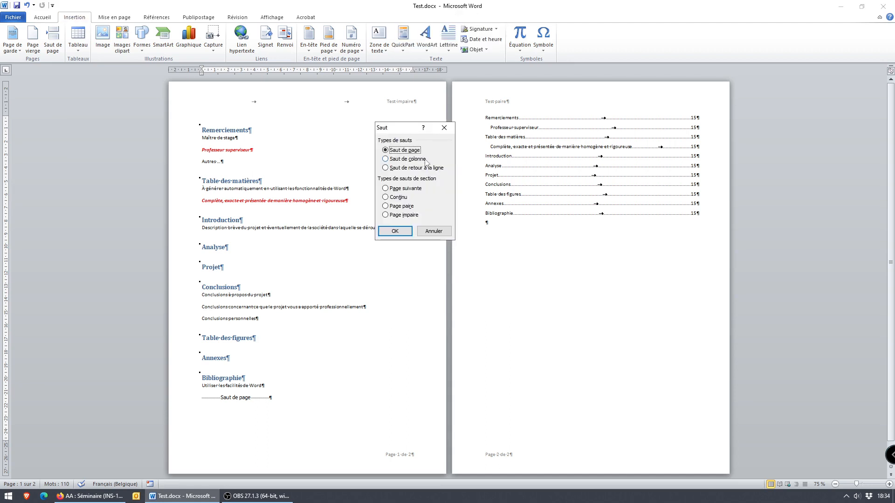
{"action": "key", "text": "Return"}
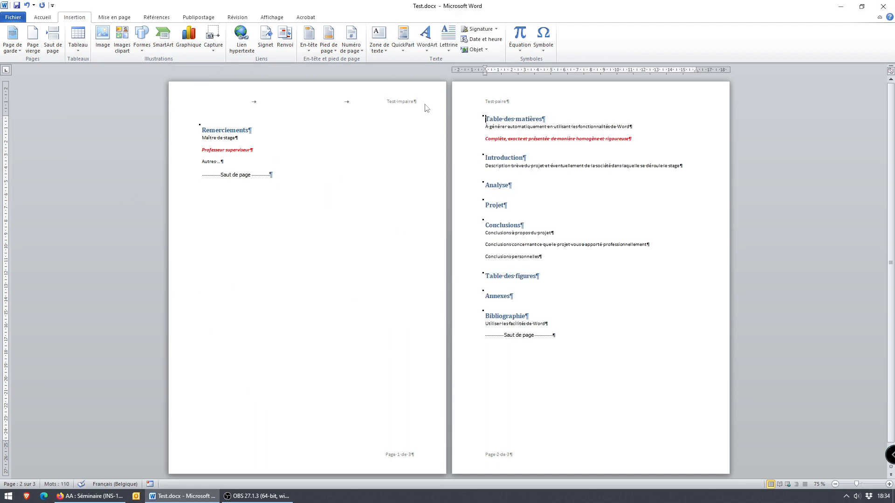
Step: Add four filler lines below "Autres…" on the first page and delete them again
{"action": "left_click", "coordinate": [369, 161]}
{"action": "key", "text": "Return"}
{"action": "type", "text": "Fsngfb n"}
{"action": "key", "text": "Return"}
{"action": "type", "text": "Nsfn fsn"}
{"action": "key", "text": "Return"}
{"action": "type", "text": "Nfgn"}
{"action": "key", "text": "Return"}
{"action": "type", "text": "nfgnfn"}
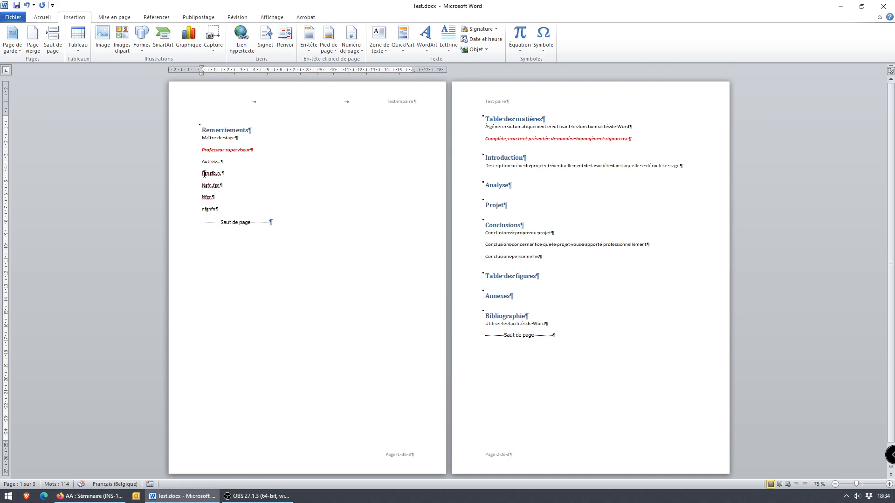
{"action": "left_click_drag", "start_coordinate": [203, 173], "coordinate": [305, 219]}
{"action": "key", "text": "Delete"}
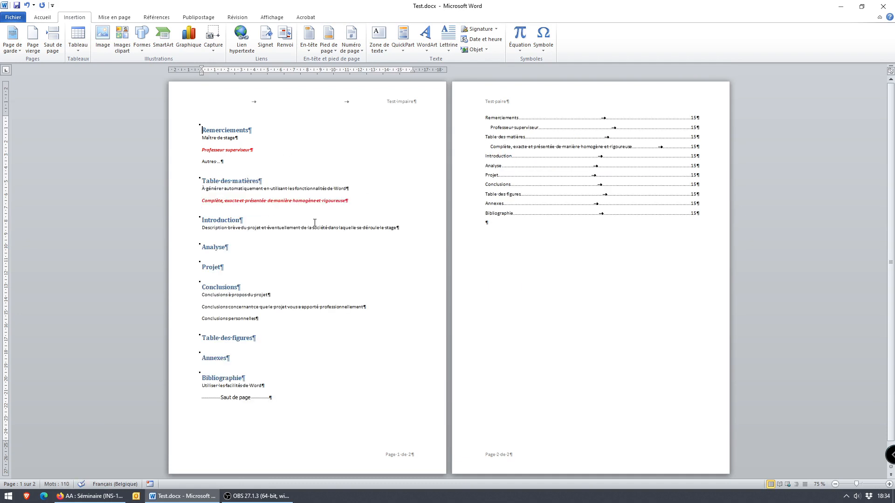
Step: Insert a page break before the "Remerciements" heading at the start of the document
{"action": "key", "text": "alt+i"}
{"action": "key", "text": "b"}
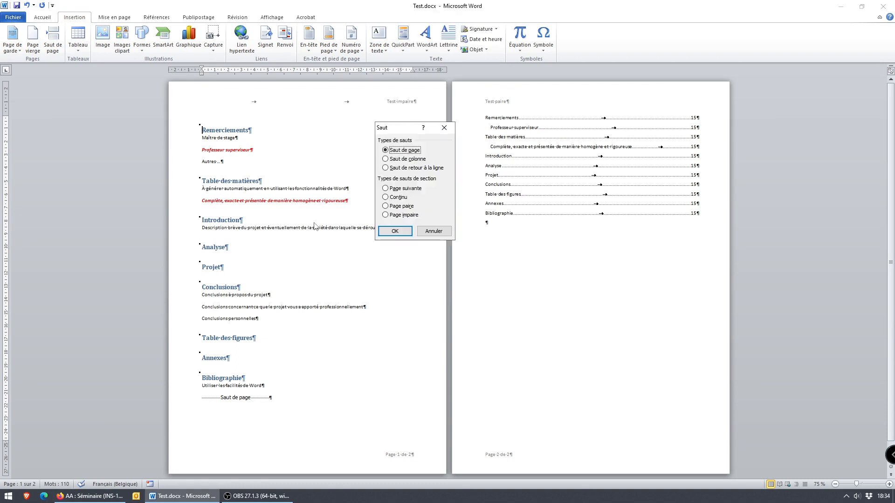
{"action": "left_click", "coordinate": [397, 231]}
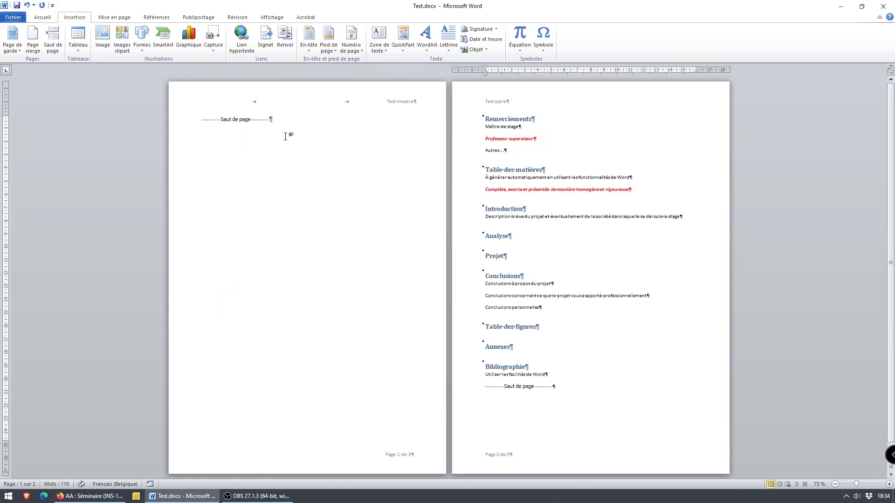
Step: Try typing filler text around the page break, including "vsv" after it
{"action": "left_click", "coordinate": [204, 122]}
{"action": "type", "text": "fbdf"}
{"action": "key", "text": "shift+Home"}
{"action": "key", "text": "BackSpace"}
{"action": "key", "text": "End"}
{"action": "type", "text": "vsv"}
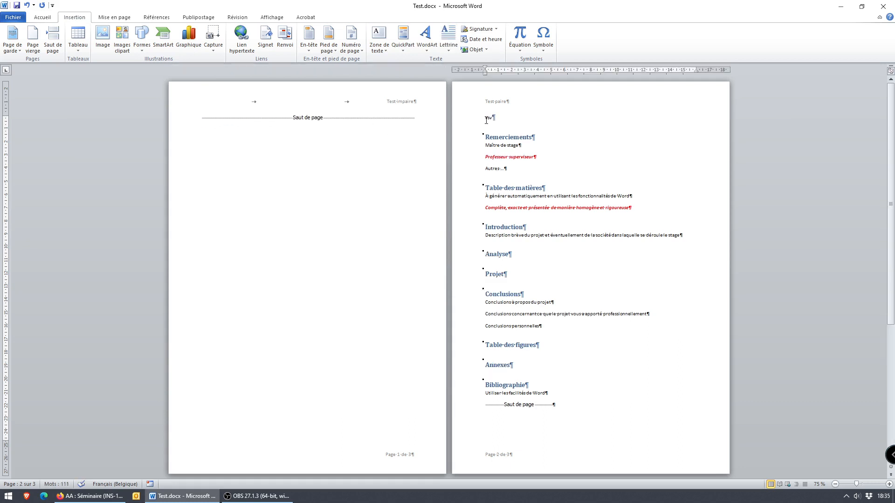
Step: Undo the filler text and the page break before the "Remerciements" heading
{"action": "key", "text": "ctrl+z"}
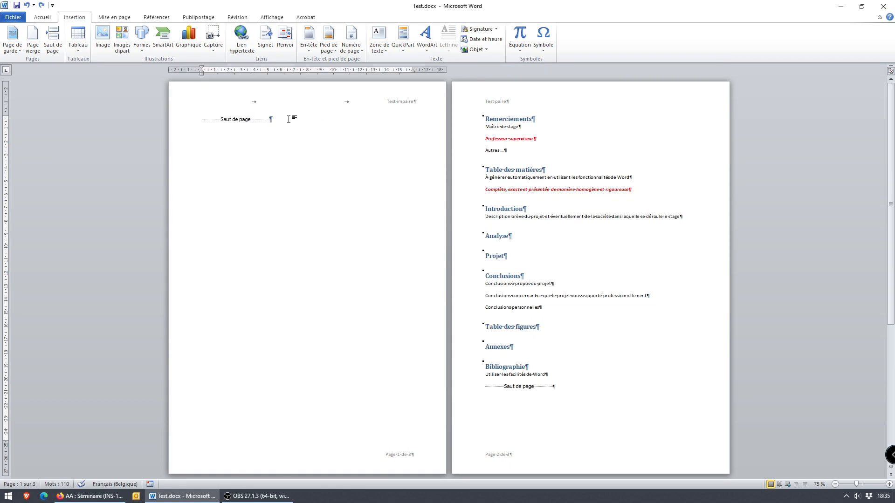
{"action": "key", "text": "ctrl+z"}
{"action": "key", "text": "ctrl+z"}
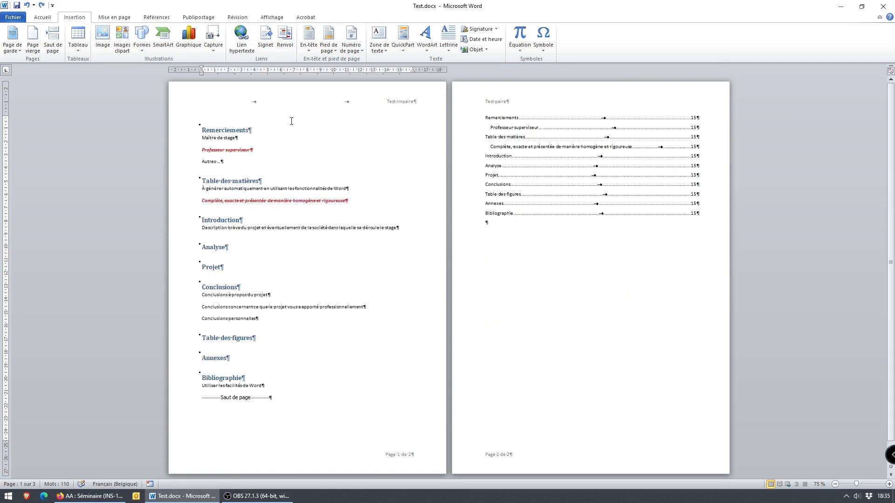
Step: Insert a line break (Saut de retour à la ligne) before the "Remerciements" heading text
{"action": "key", "text": "alt+i"}
{"action": "key", "text": "s"}
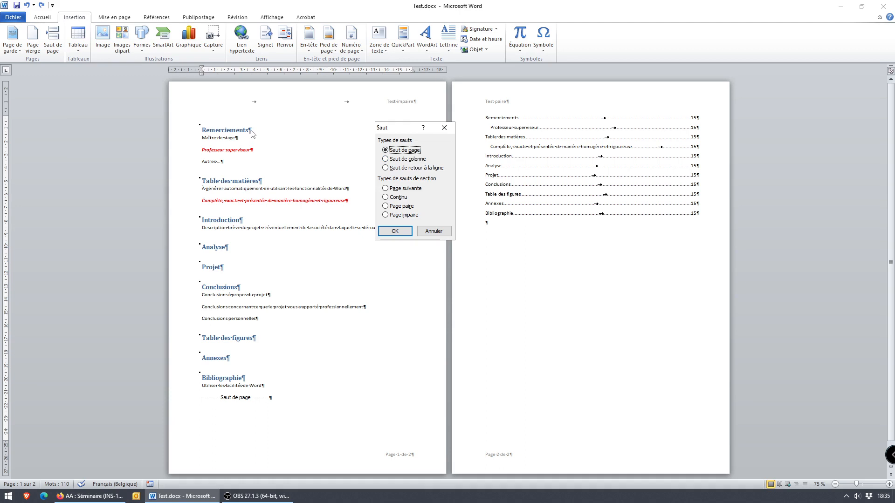
{"action": "left_click", "coordinate": [408, 169]}
{"action": "left_click", "coordinate": [395, 231]}
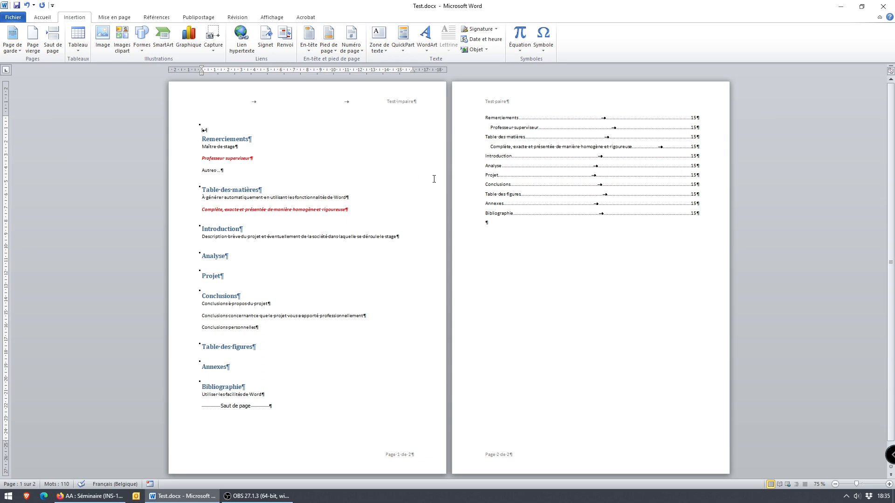
Step: Try typing "sdf" followed by a new paragraph above the "Remerciements" heading, and remove the attempt
{"action": "type", "text": "Sdf"}
{"action": "key", "text": "Return"}
{"action": "type", "text": "fds"}
{"action": "key", "text": "BackSpace"}
{"action": "key", "text": "BackSpace"}
{"action": "key", "text": "BackSpace"}
{"action": "key", "text": "BackSpace"}
{"action": "key", "text": "BackSpace"}
{"action": "key", "text": "BackSpace"}
{"action": "key", "text": "BackSpace"}
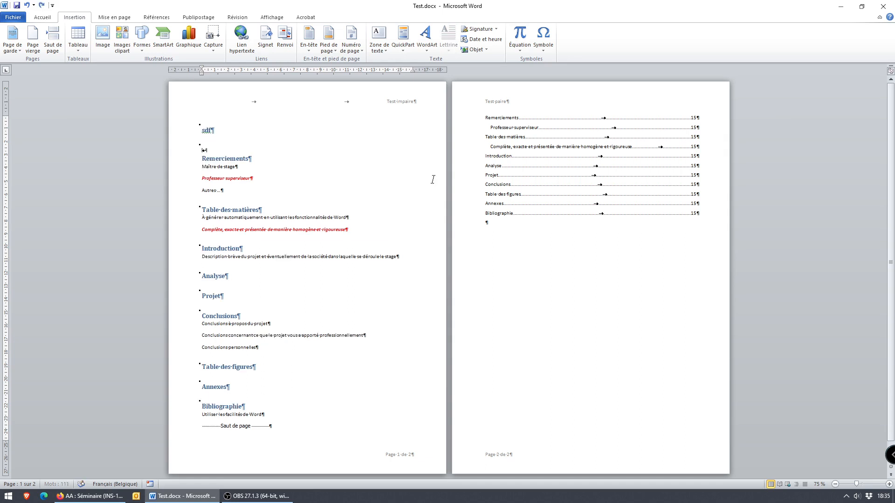
Step: Enter "Gvsdfg", "fdzsvd" and "cvfdsv" above "Remerciements" as lines of the same paragraph, separated by manual line breaks
{"action": "type", "text": "gvsdfg"}
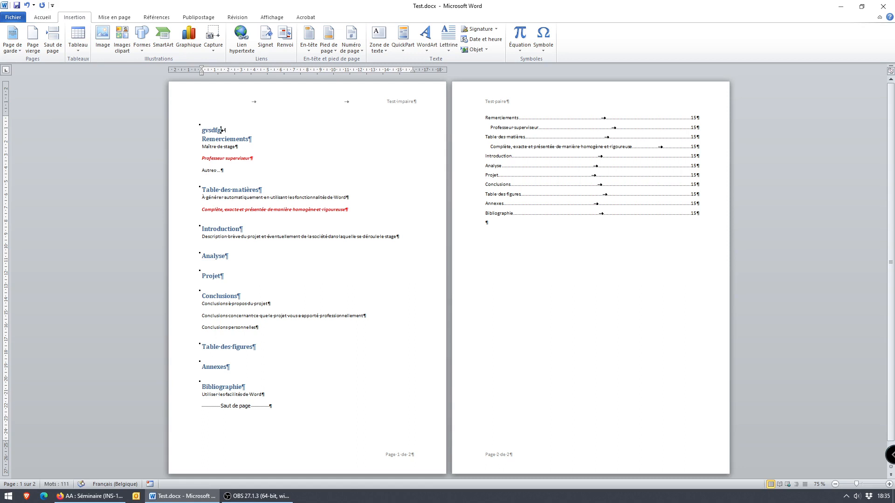
{"action": "key", "text": "shift+Return"}
{"action": "type", "text": "fdzsvd"}
{"action": "key", "text": "shift+Return"}
{"action": "type", "text": "cvfdsv"}
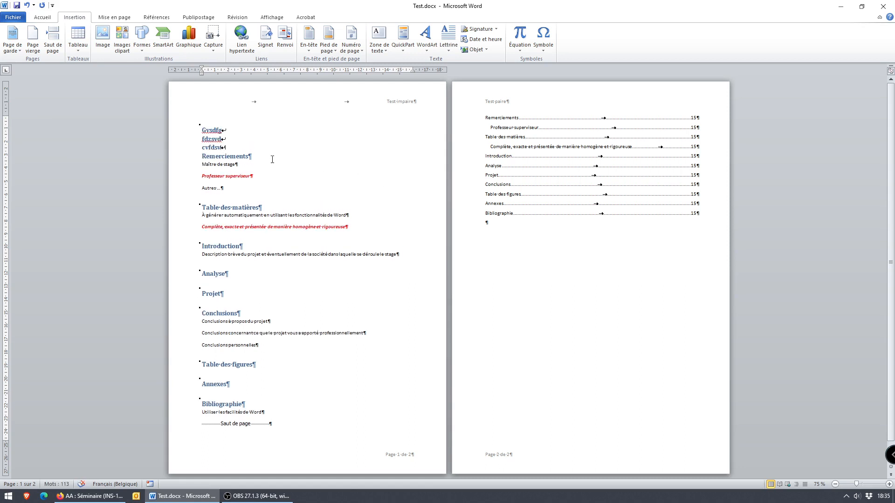
Step: Turn "Gvsdfg" into a separate paragraph by replacing the line break before "fdzsvd" with a paragraph mark
{"action": "left_click_drag", "start_coordinate": [201, 125], "coordinate": [252, 161]}
{"action": "left_click", "coordinate": [252, 159]}
{"action": "left_click_drag", "start_coordinate": [204, 130], "coordinate": [250, 154]}
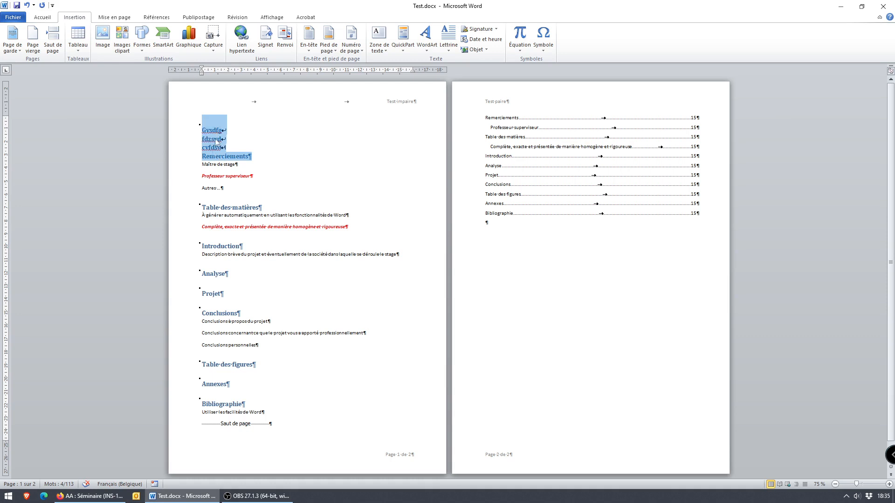
{"action": "left_click", "coordinate": [233, 132]}
{"action": "key", "text": "shift+Right"}
{"action": "key", "text": "Down"}
{"action": "key", "text": "Return"}
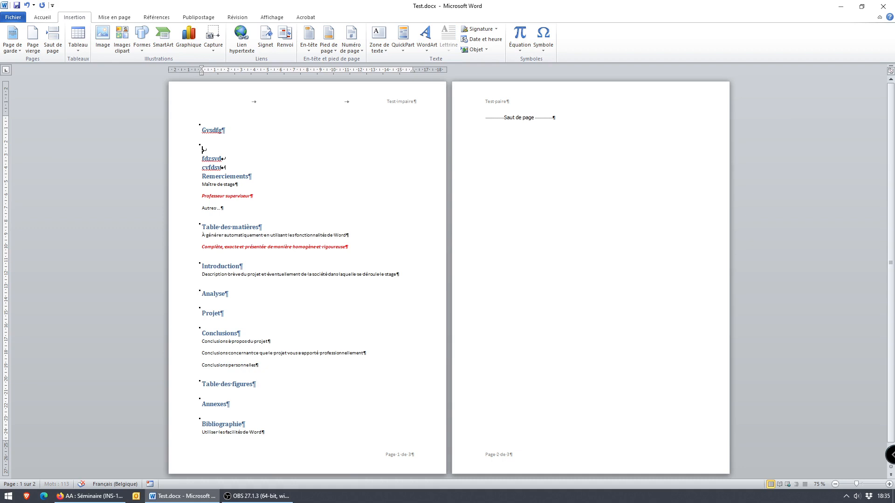
{"action": "left_click", "coordinate": [170, 132]}
{"action": "left_click", "coordinate": [182, 151]}
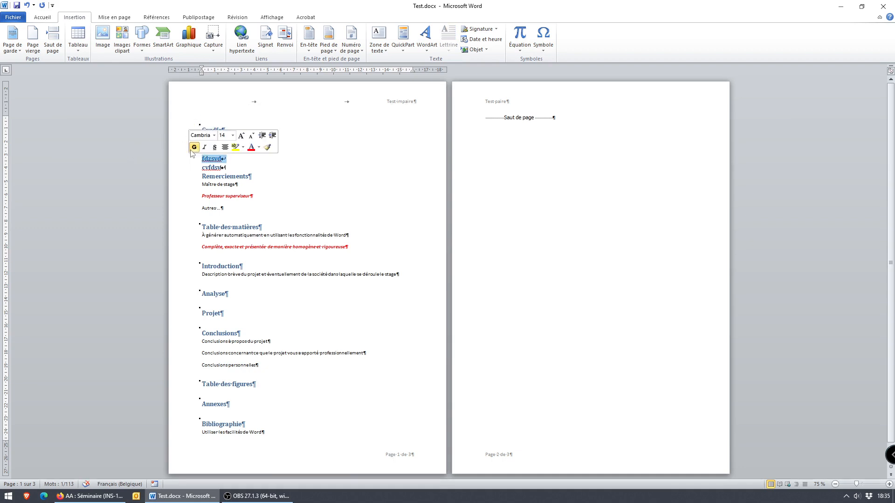
{"action": "key", "text": "Delete"}
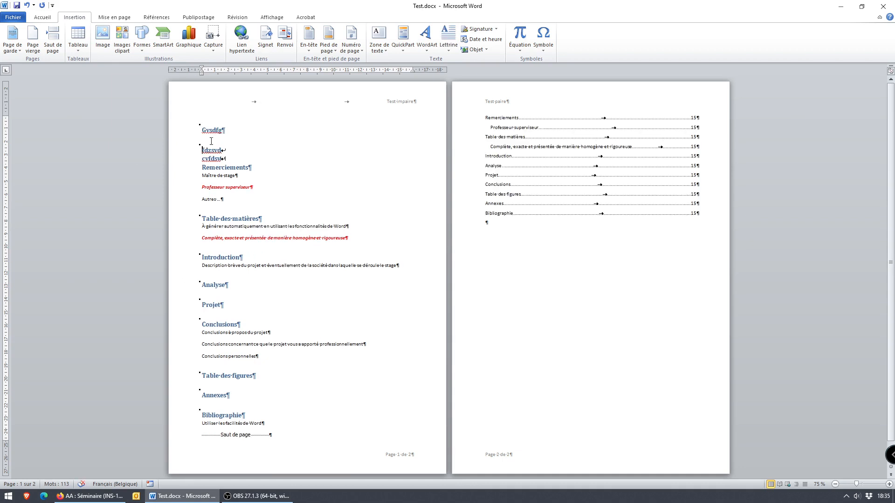
Step: Rejoin "Gvsdfg" and "fdzsvd" into one paragraph, separated by a manual line break
{"action": "left_click", "coordinate": [175, 136]}
{"action": "left_click", "coordinate": [227, 132]}
{"action": "left_click", "coordinate": [185, 141]}
{"action": "left_click", "coordinate": [183, 133]}
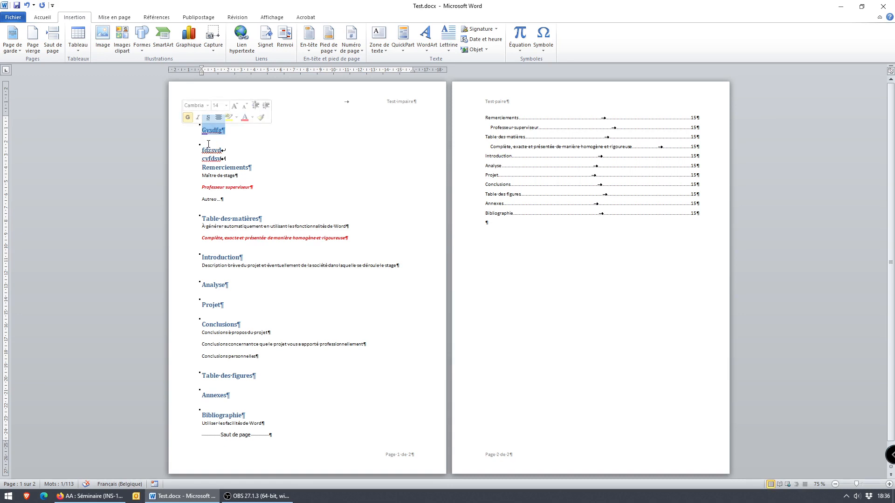
{"action": "left_click", "coordinate": [233, 140]}
{"action": "key", "text": "Delete"}
{"action": "key", "text": "shift+Return"}
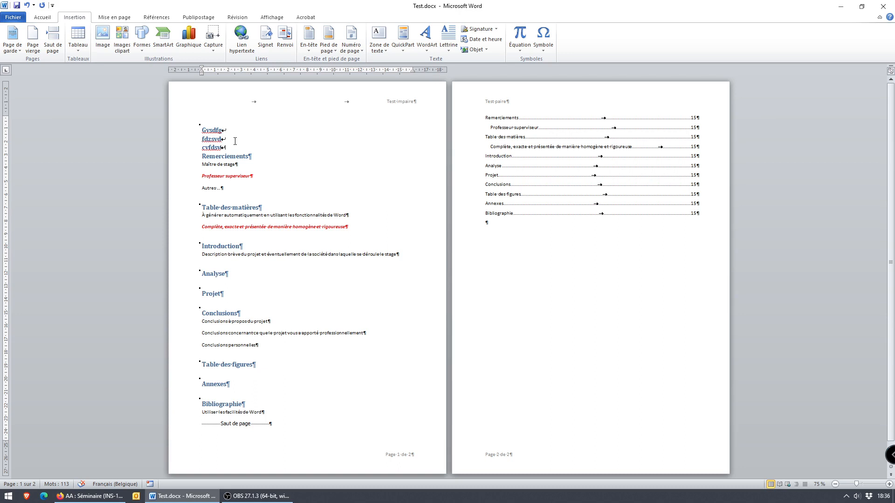
Step: Delete the three filler lines above the "Remerciements" heading and view the available page and section break types
{"action": "left_click_drag", "start_coordinate": [244, 151], "coordinate": [183, 130]}
{"action": "key", "text": "Delete"}
{"action": "key", "text": "alt+i"}
{"action": "key", "text": "s"}
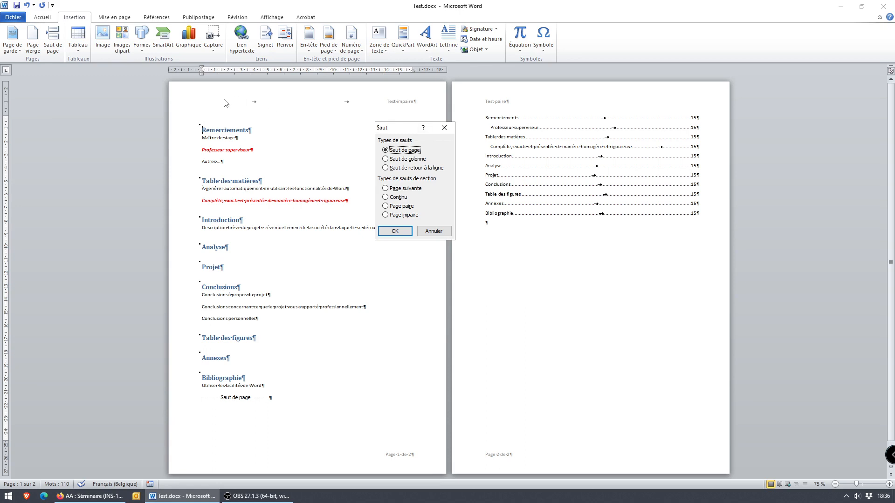
{"action": "left_click", "coordinate": [433, 231]}
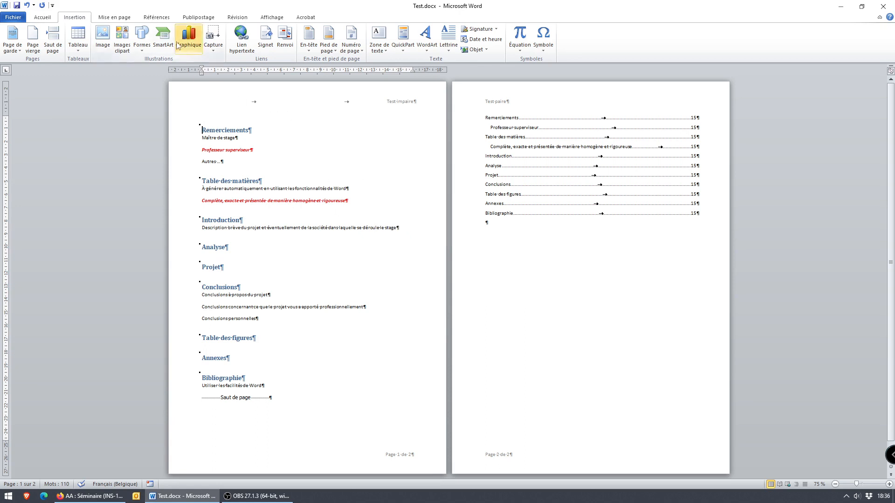
Step: Examine the margin, paper and layout settings of the page setup, including the vertical alignment choices, without changing them
{"action": "left_click", "coordinate": [119, 21]}
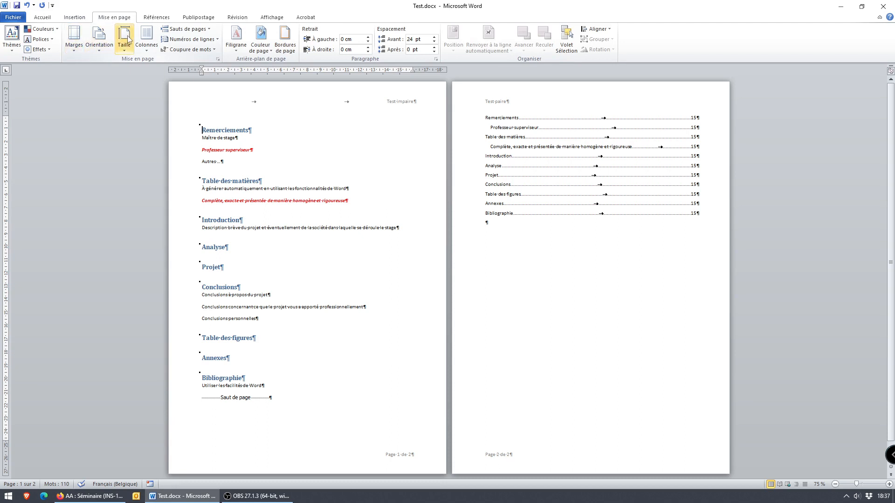
{"action": "left_click", "coordinate": [218, 60]}
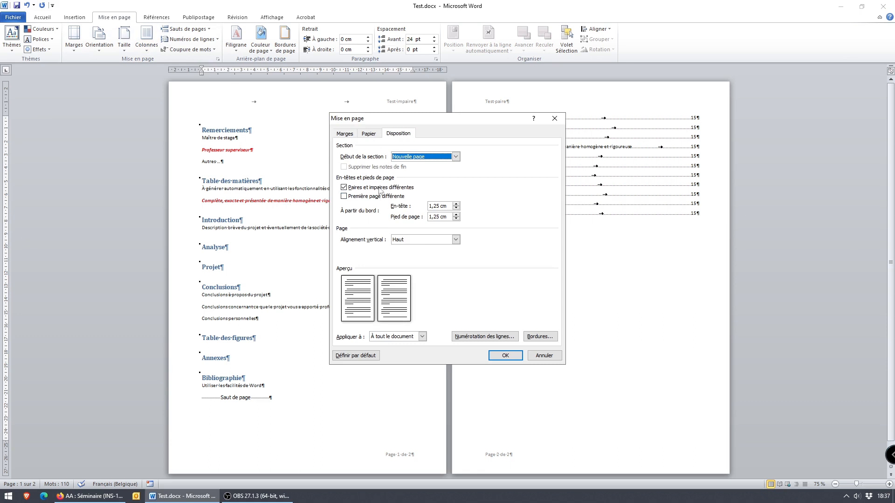
{"action": "left_click", "coordinate": [371, 134]}
{"action": "left_click", "coordinate": [349, 135]}
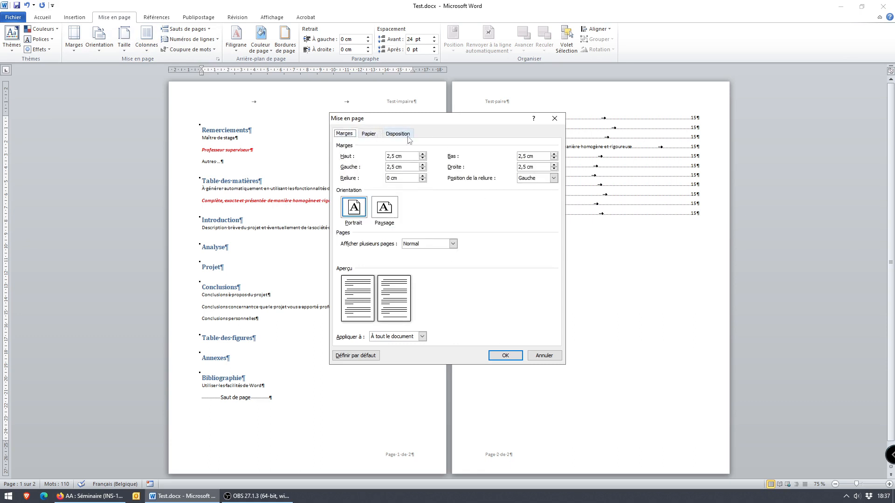
{"action": "left_click", "coordinate": [378, 134]}
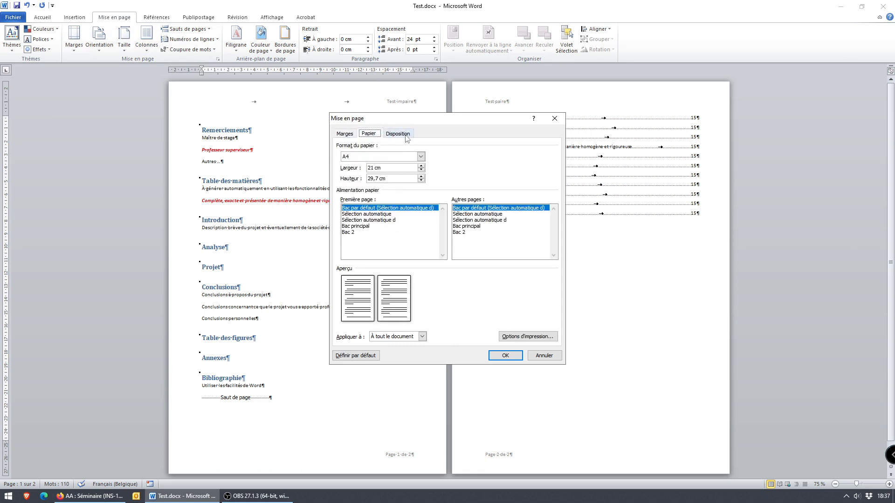
{"action": "left_click", "coordinate": [396, 133]}
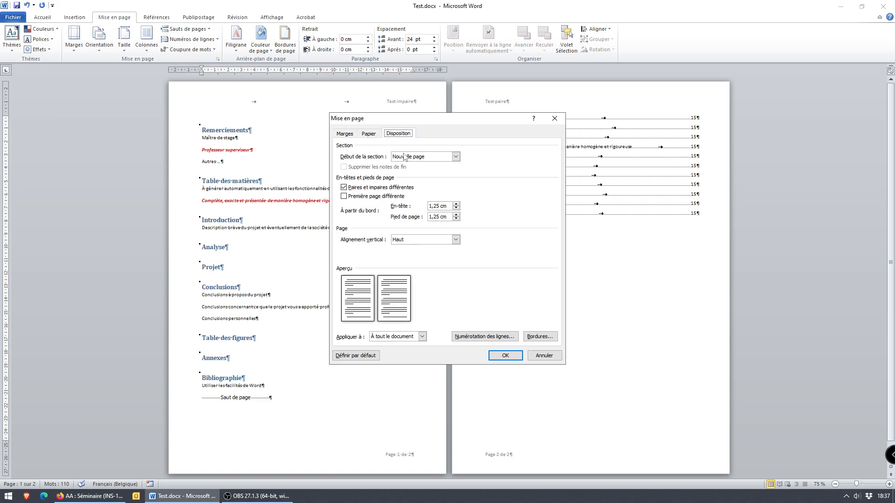
{"action": "left_click", "coordinate": [404, 241]}
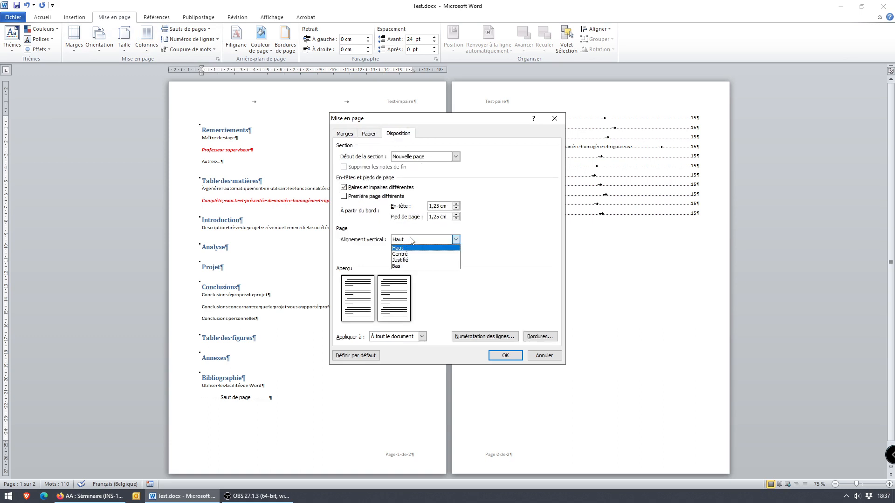
{"action": "left_click", "coordinate": [545, 356]}
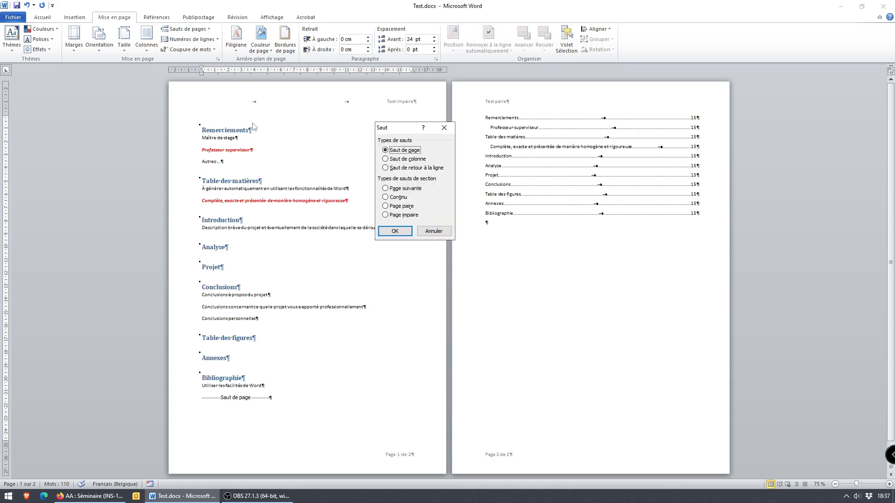
Step: Insert a next-page section break (Page suivante) before the "Remerciements" heading and enter "Vcbncfgbncfgbn" in the first section
{"action": "left_click", "coordinate": [397, 189]}
{"action": "left_click", "coordinate": [395, 231]}
{"action": "left_click", "coordinate": [203, 131]}
{"action": "type", "text": "Vcbncfgbncfgbn"}
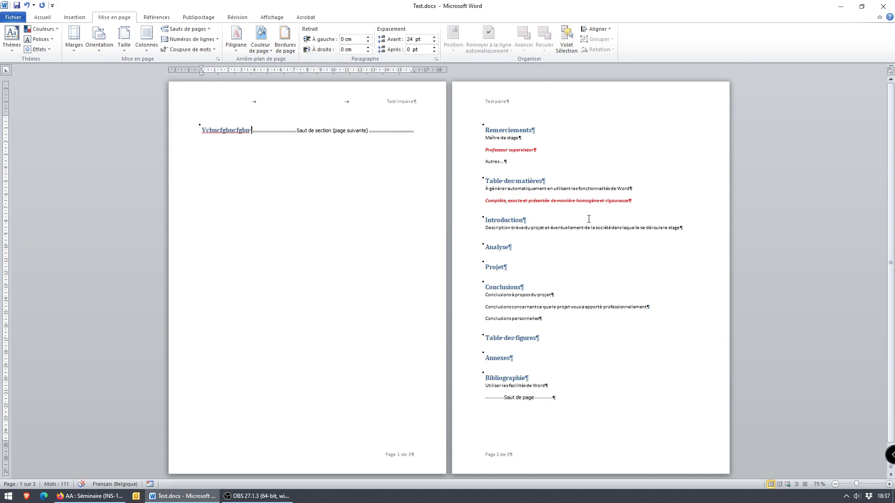
{"action": "left_click", "coordinate": [637, 243]}
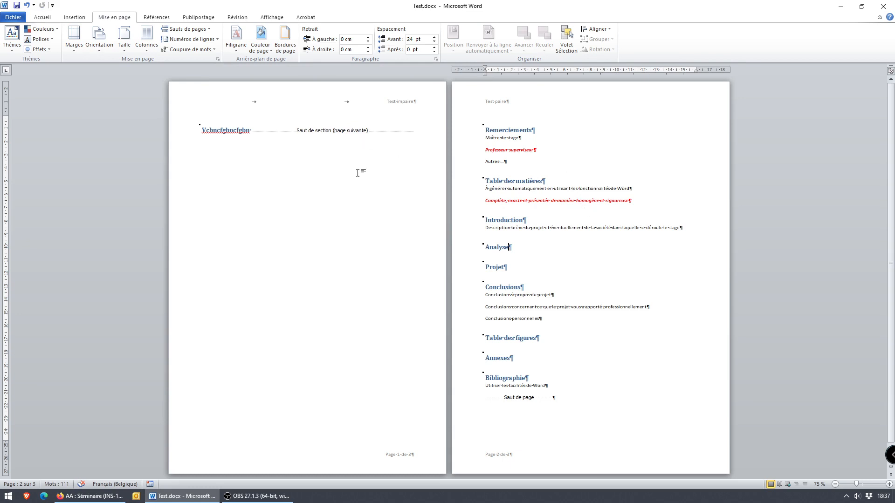
{"action": "scroll", "coordinate": [555, 187], "scroll_direction": "down", "scroll_amount": 5}
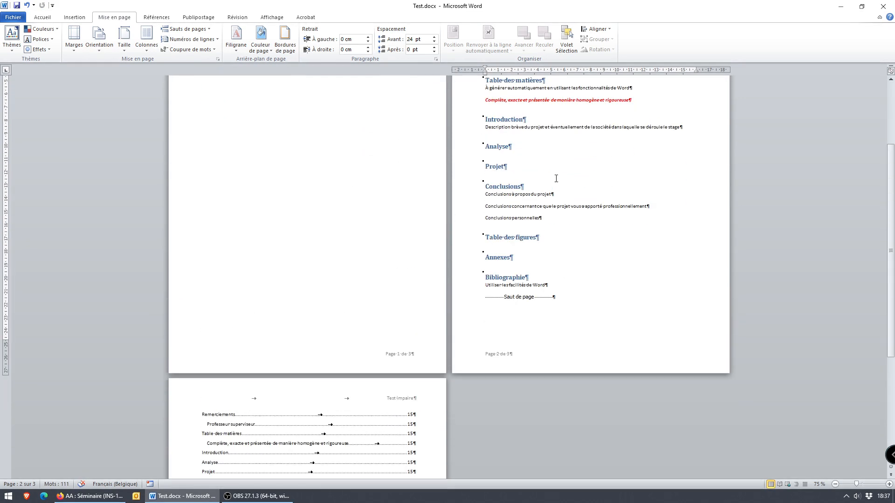
{"action": "scroll", "coordinate": [540, 336], "scroll_direction": "up", "scroll_amount": 5}
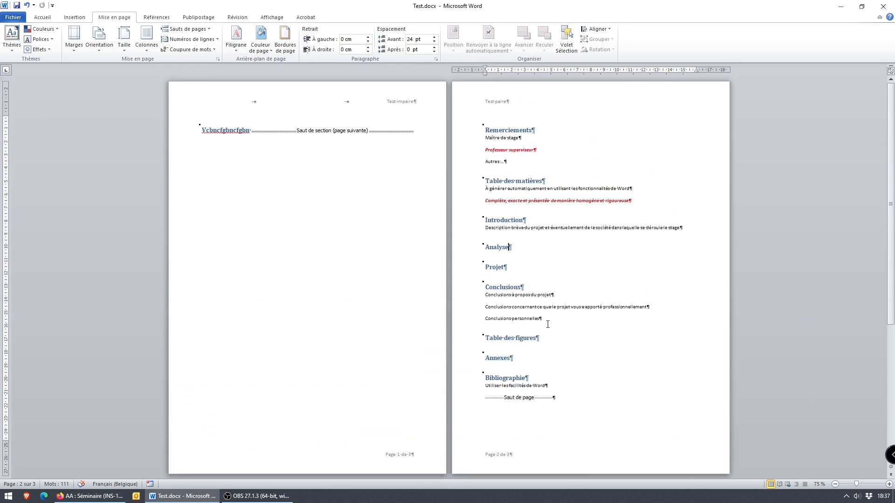
Step: Unlink section 2's even-page header and footer from the previous section, and return to the document body
{"action": "double_click", "coordinate": [548, 462]}
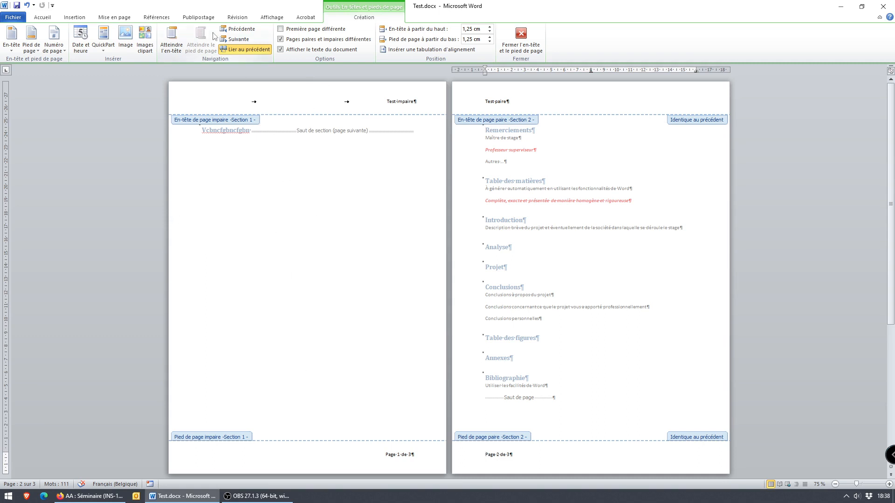
{"action": "left_click", "coordinate": [114, 17]}
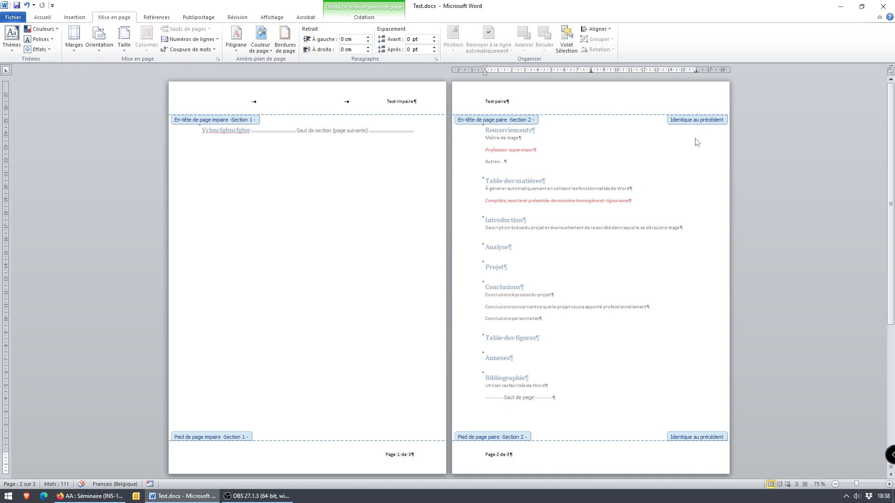
{"action": "left_click", "coordinate": [700, 101]}
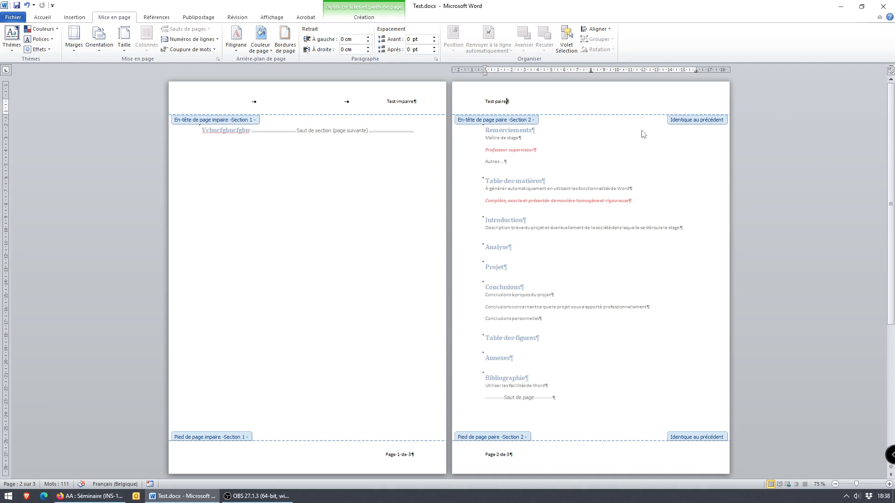
{"action": "key", "text": "Escape"}
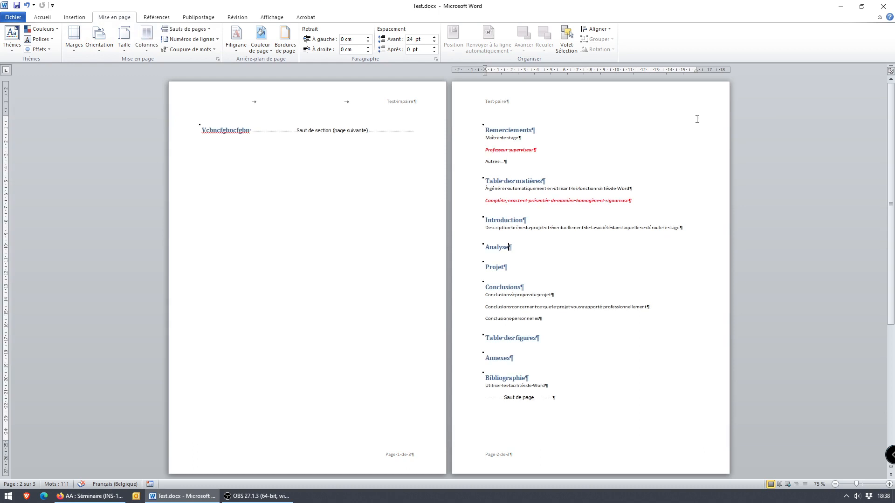
{"action": "double_click", "coordinate": [638, 108]}
{"action": "right_click", "coordinate": [700, 117]}
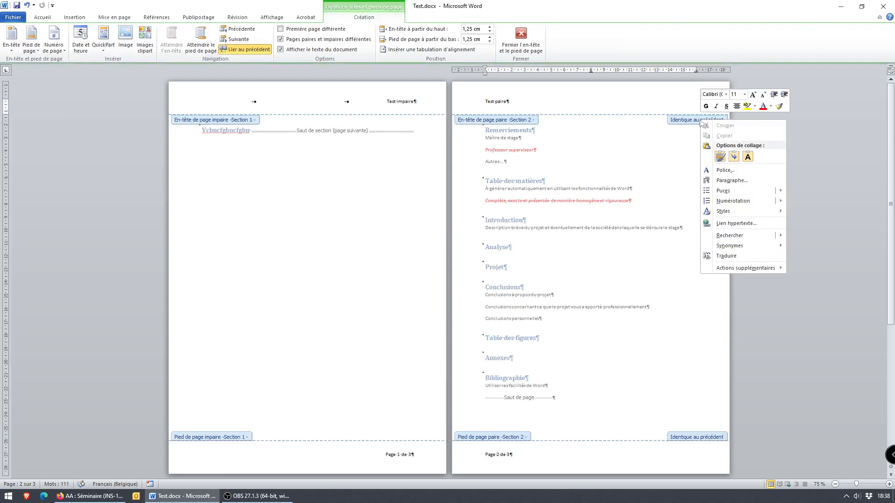
{"action": "key", "text": "Escape"}
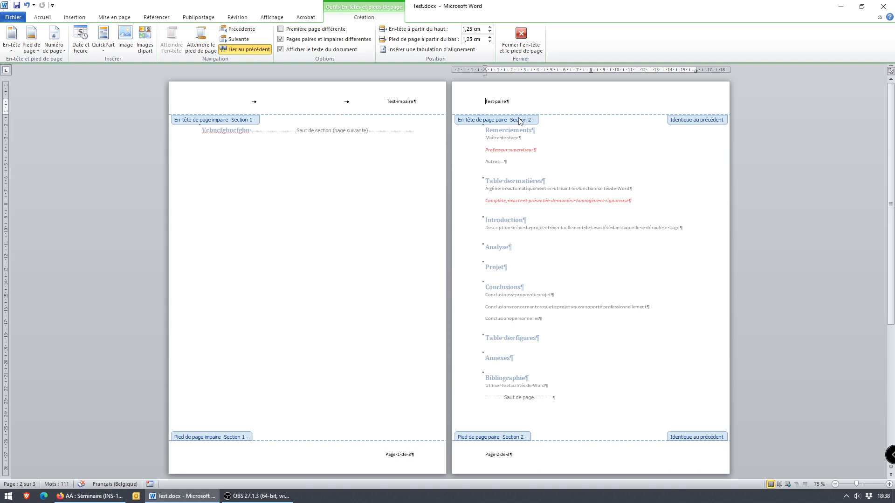
{"action": "left_click", "coordinate": [242, 50]}
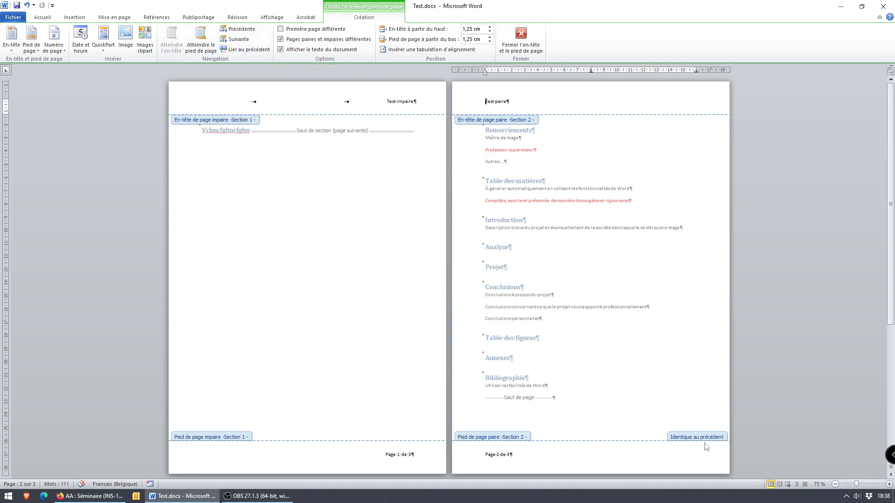
{"action": "left_click", "coordinate": [695, 460]}
{"action": "left_click", "coordinate": [258, 47]}
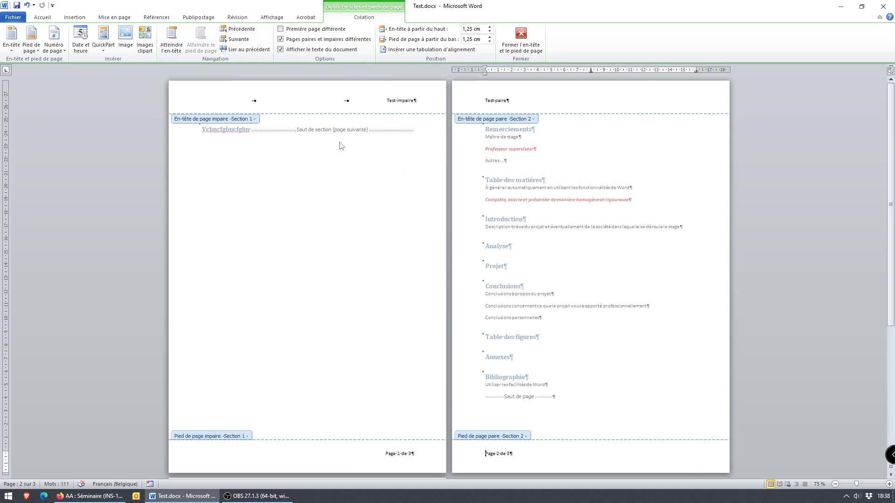
{"action": "key", "text": "Escape"}
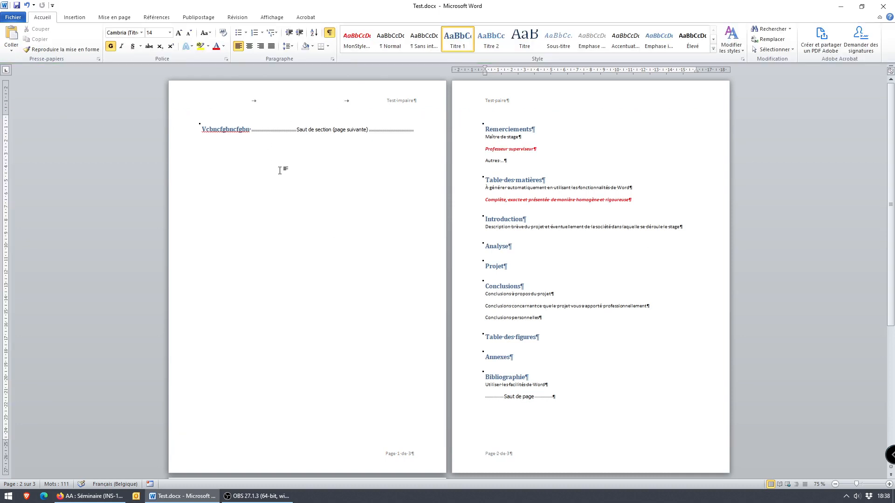
Step: Change the orientation of the first section, containing "Vcbncfgbncfgbn", to landscape (Paysage)
{"action": "left_click", "coordinate": [219, 162]}
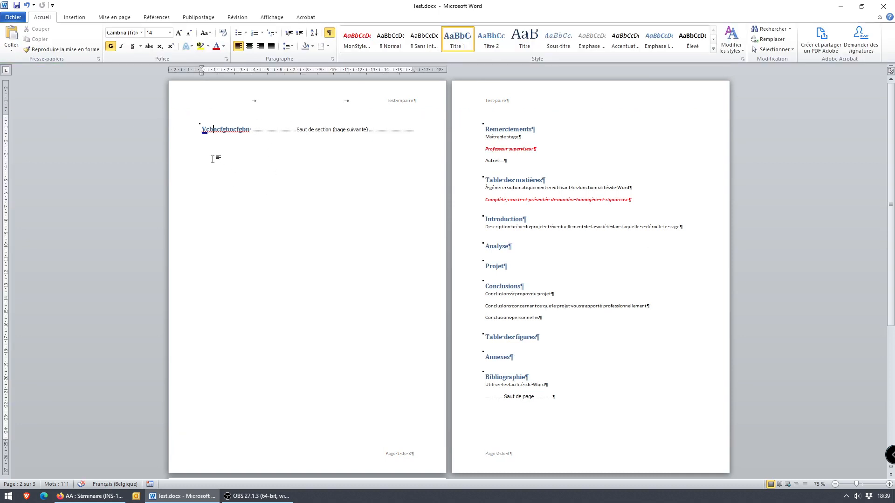
{"action": "left_click", "coordinate": [114, 17]}
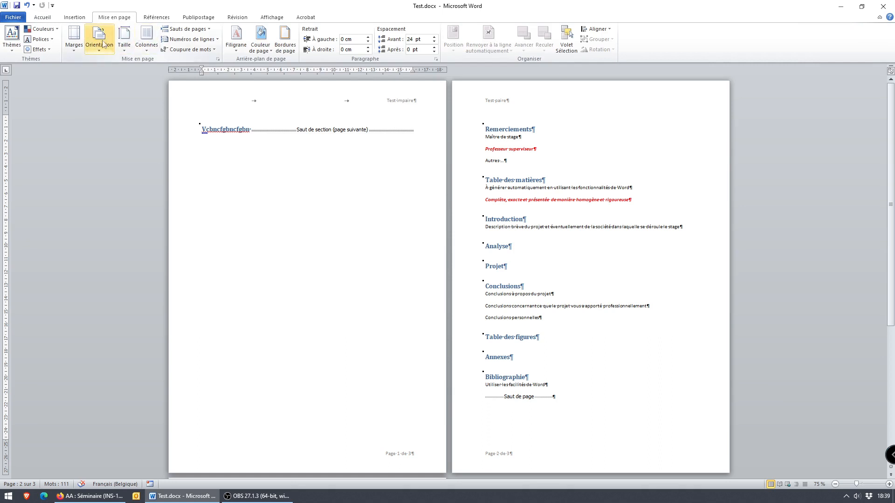
{"action": "left_click", "coordinate": [75, 46]}
{"action": "left_click", "coordinate": [97, 47]}
{"action": "left_click", "coordinate": [112, 85]}
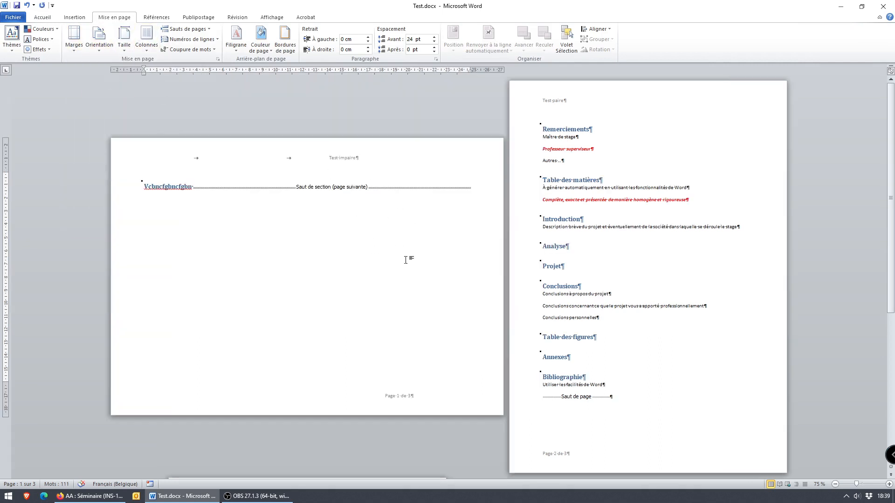
Step: Replace the section break after "Vcbncfgbncfgbn" with a simple page break before "Remerciements"
{"action": "key", "text": "Delete"}
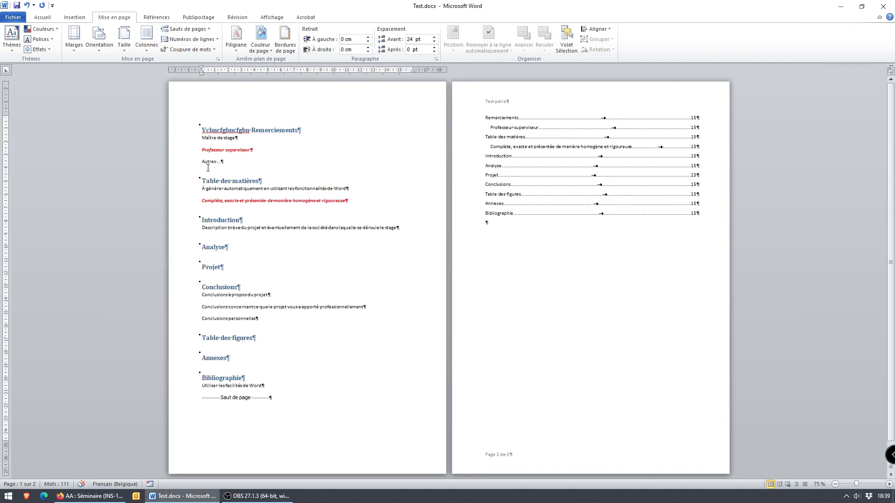
{"action": "key", "text": "ctrl+Return"}
{"action": "key", "text": "Return"}
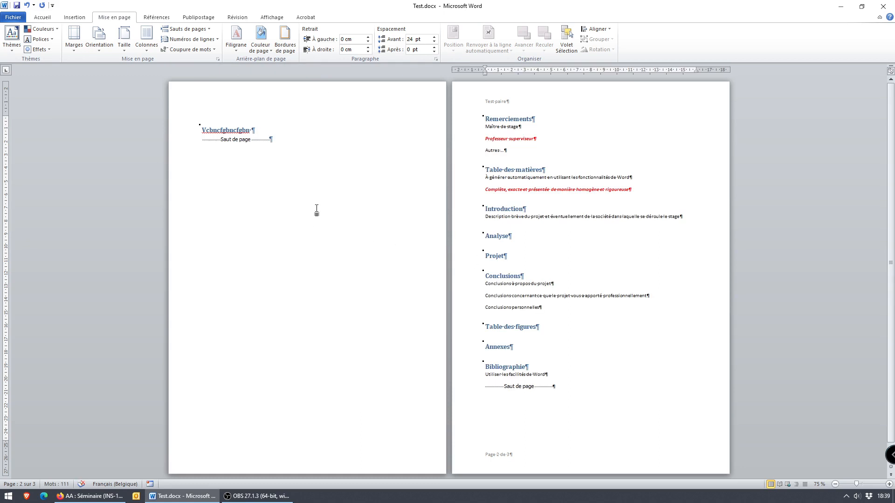
Step: Undo and redo the replacement repeatedly to compare the section break layout with the page break layout, ending on the page break
{"action": "key", "text": "ctrl+z"}
{"action": "key", "text": "ctrl+z"}
{"action": "key", "text": "ctrl+y"}
{"action": "key", "text": "ctrl+y"}
{"action": "key", "text": "ctrl+z"}
{"action": "key", "text": "ctrl+z"}
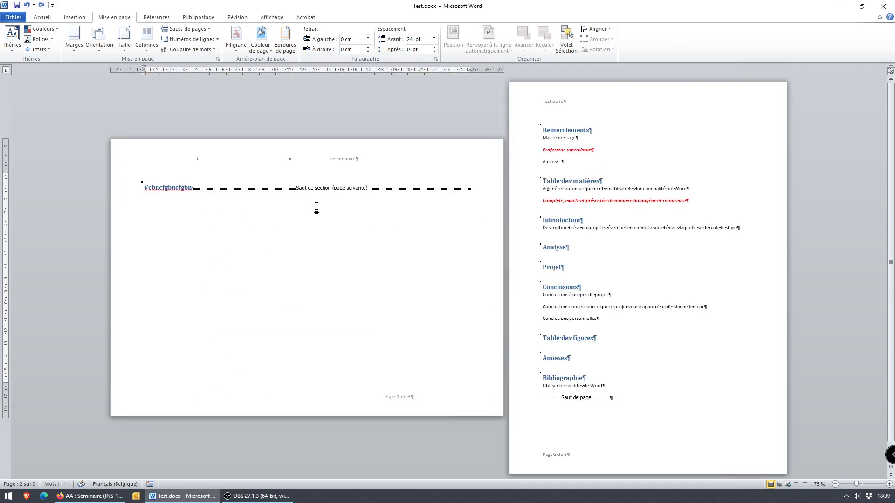
{"action": "key", "text": "ctrl+y"}
{"action": "key", "text": "ctrl+y"}
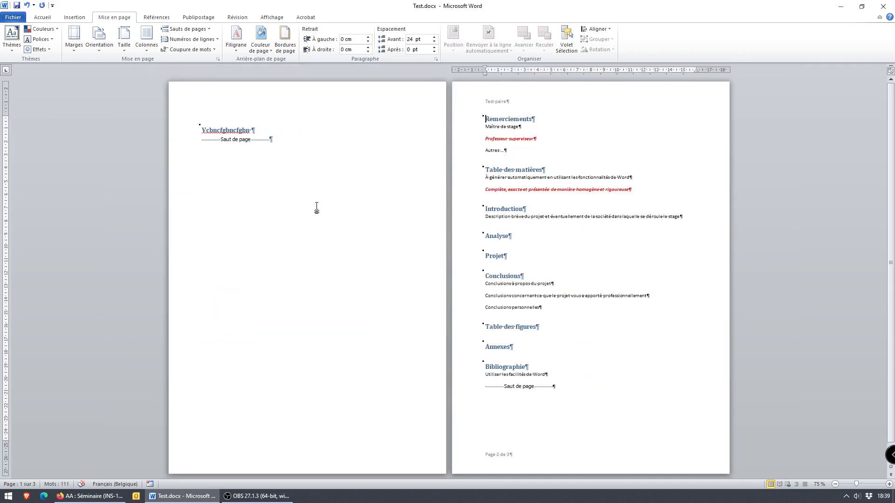
Step: Try landscape orientation (Paysage) while only page breaks separate the pages, and undo it
{"action": "left_click", "coordinate": [99, 41]}
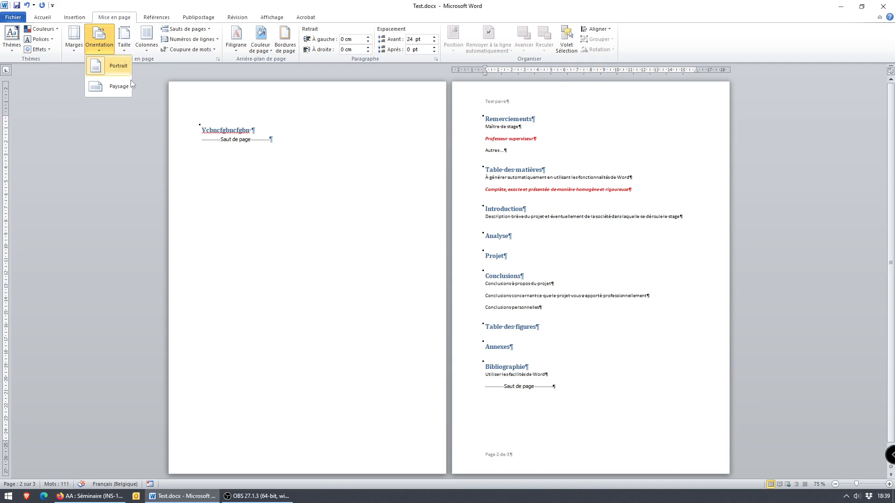
{"action": "left_click", "coordinate": [119, 87]}
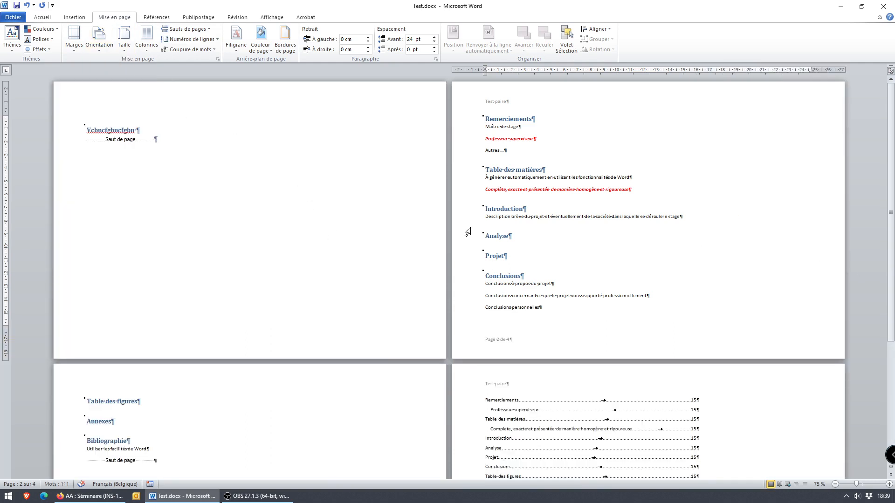
{"action": "key", "text": "ctrl+z"}
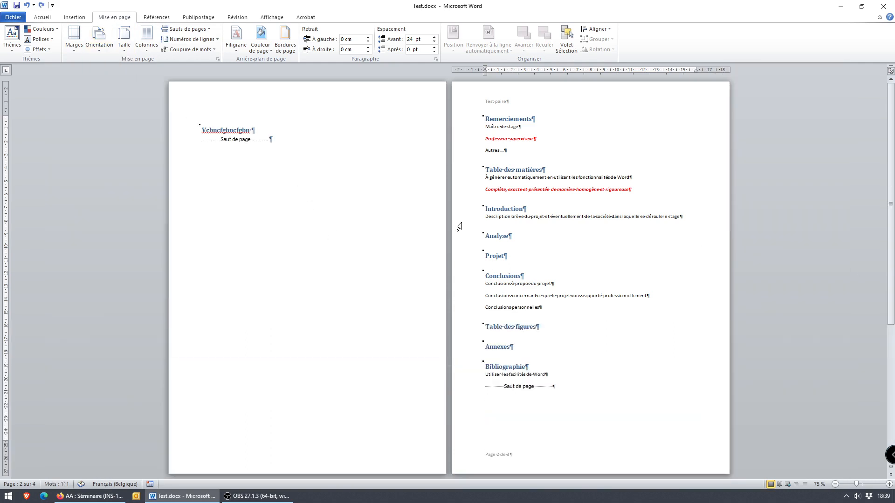
Step: Restore the section break after "Vcbncfgbncfgbn" and set the first section's orientation to Portrait
{"action": "key", "text": "ctrl+y"}
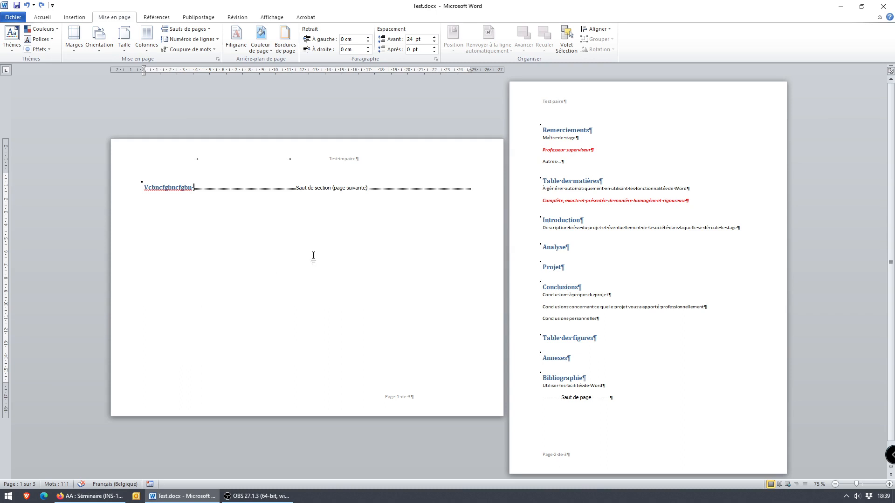
{"action": "left_click", "coordinate": [98, 40]}
{"action": "left_click", "coordinate": [107, 65]}
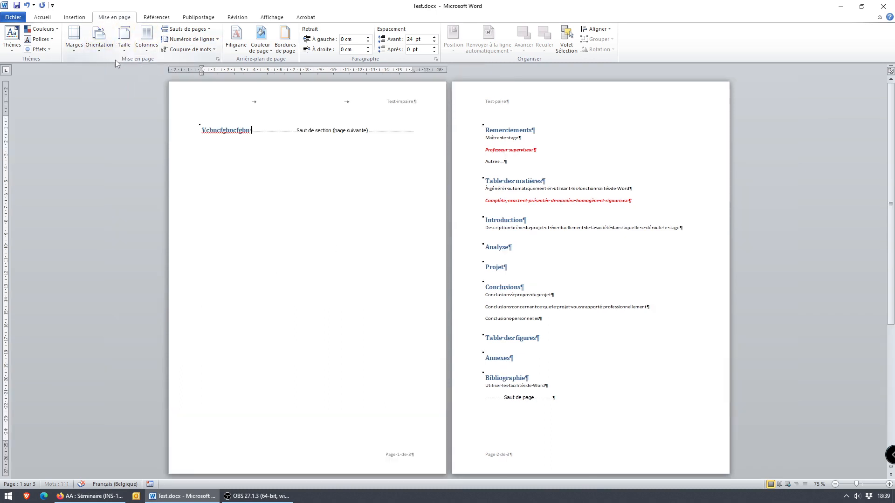
Step: Set the first section's vertical page alignment to Centré, applied to this section only
{"action": "left_click", "coordinate": [218, 59]}
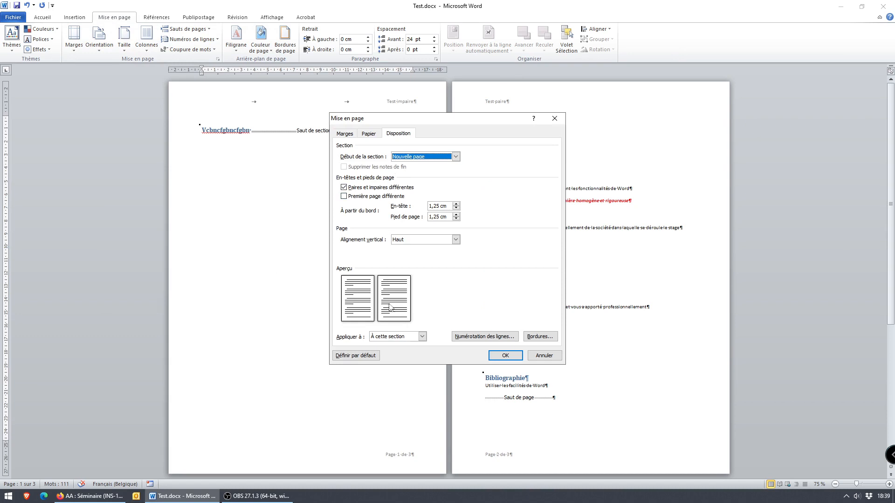
{"action": "left_click", "coordinate": [416, 239]}
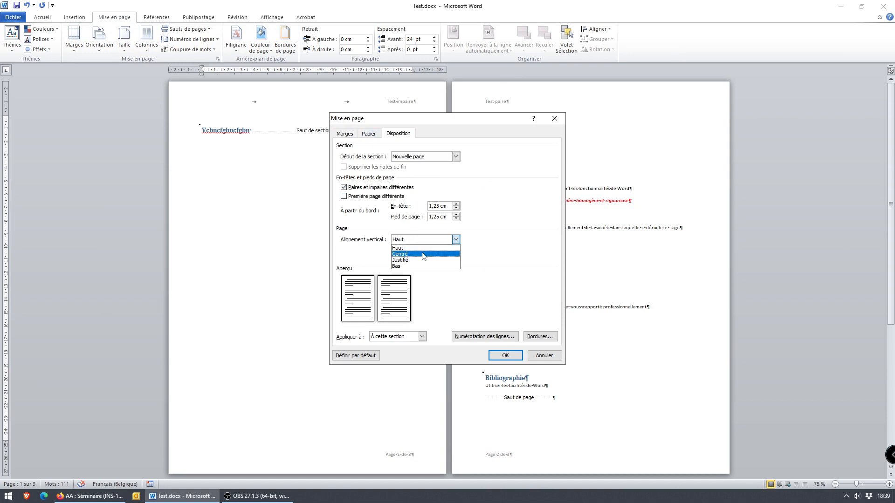
{"action": "left_click", "coordinate": [424, 254]}
{"action": "left_click", "coordinate": [505, 355]}
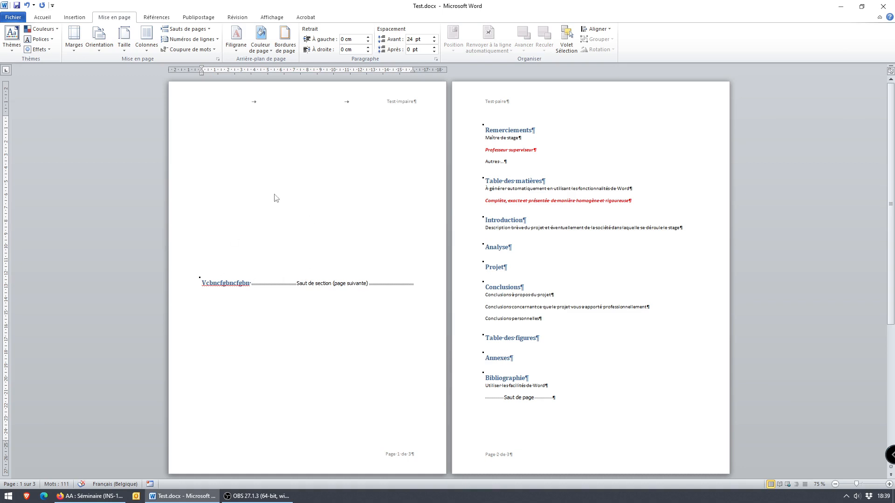
Step: Centre the "Vcbncfgbncfgbn" heading horizontally on the first page and look over the other pages
{"action": "left_click", "coordinate": [53, 21]}
{"action": "left_click", "coordinate": [249, 46]}
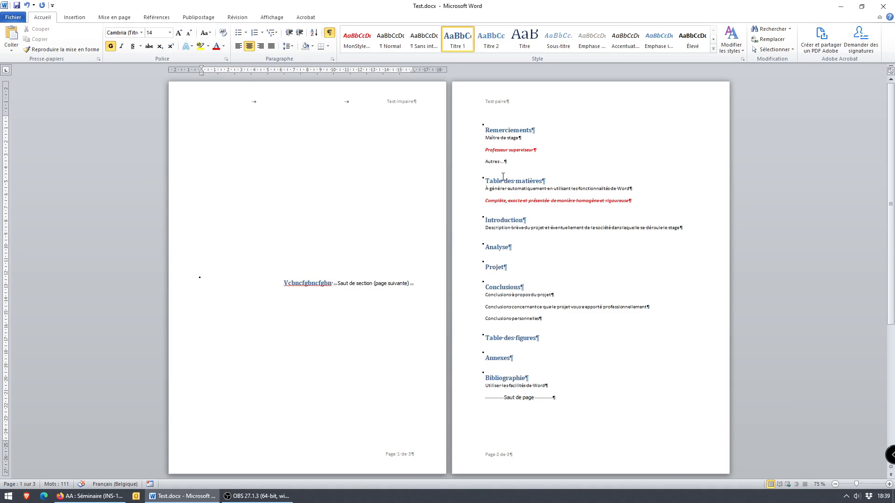
{"action": "scroll", "coordinate": [503, 177], "scroll_direction": "down", "scroll_amount": 3}
{"action": "scroll", "coordinate": [508, 186], "scroll_direction": "up", "scroll_amount": 3}
{"action": "scroll", "coordinate": [515, 204], "scroll_direction": "down", "scroll_amount": 3}
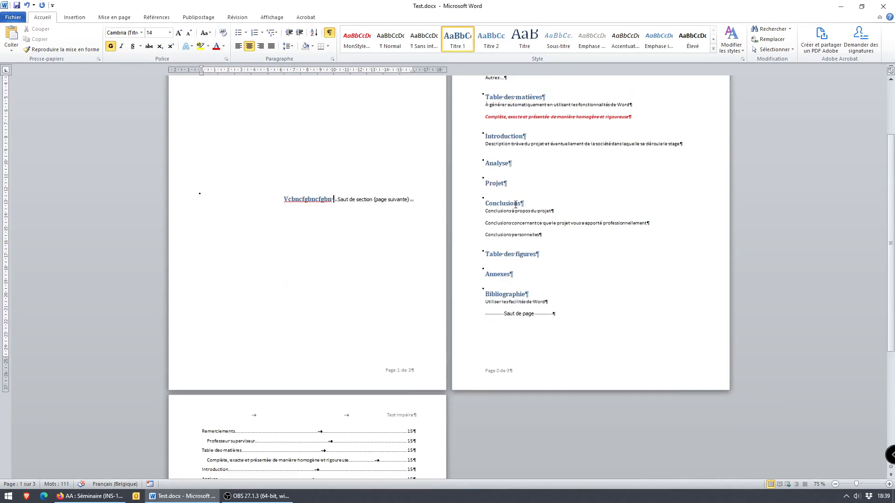
{"action": "scroll", "coordinate": [515, 204], "scroll_direction": "down", "scroll_amount": 5}
{"action": "scroll", "coordinate": [533, 232], "scroll_direction": "up", "scroll_amount": 6}
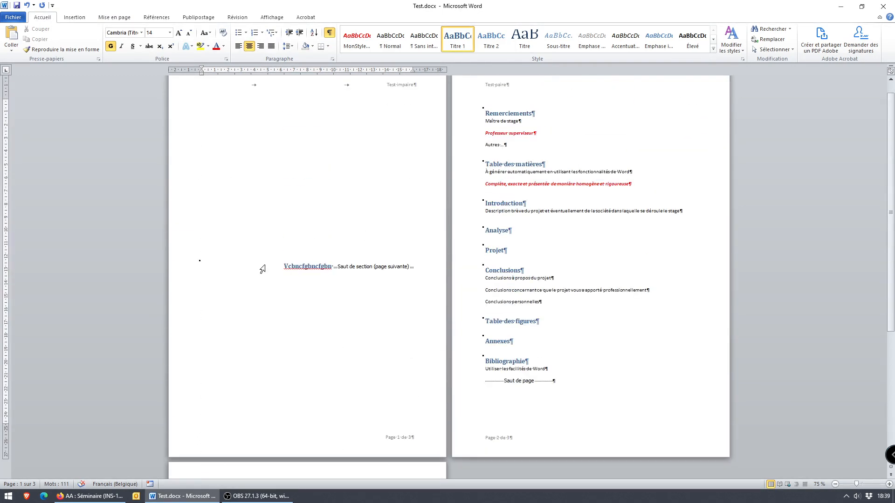
Step: Apply the Titre style to the "Vcbncfgbncfgbn" line and centre it horizontally
{"action": "left_click", "coordinate": [262, 269]}
{"action": "left_click", "coordinate": [524, 39]}
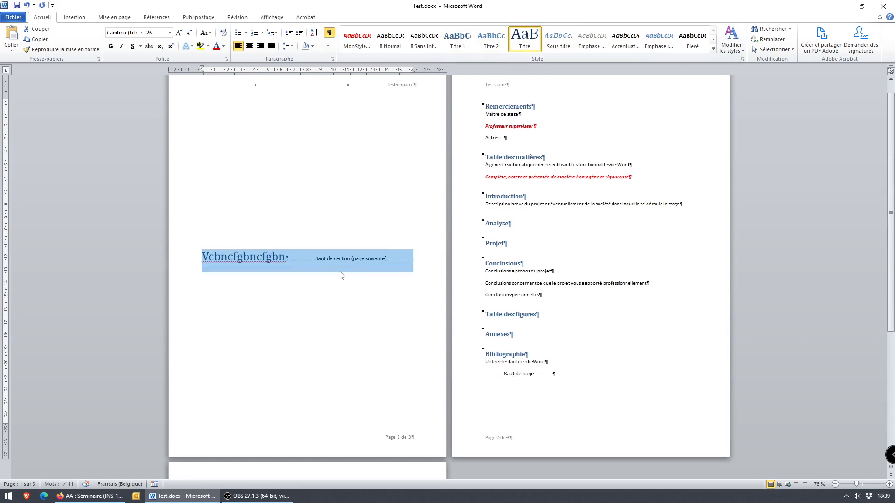
{"action": "scroll", "coordinate": [442, 284], "scroll_direction": "up", "scroll_amount": 1}
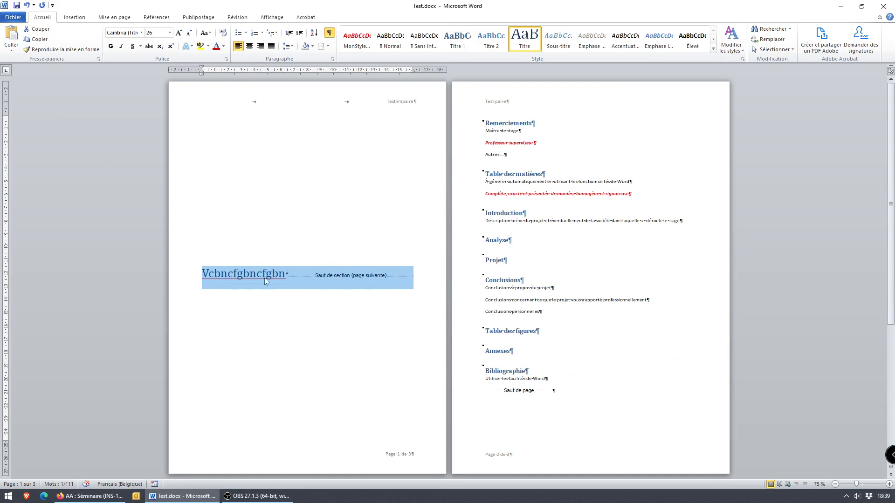
{"action": "left_click", "coordinate": [250, 46]}
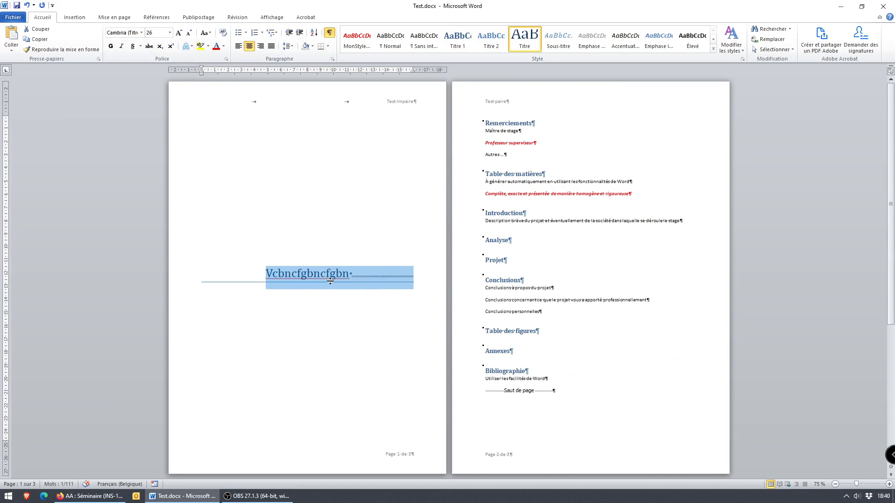
{"action": "left_click", "coordinate": [329, 280]}
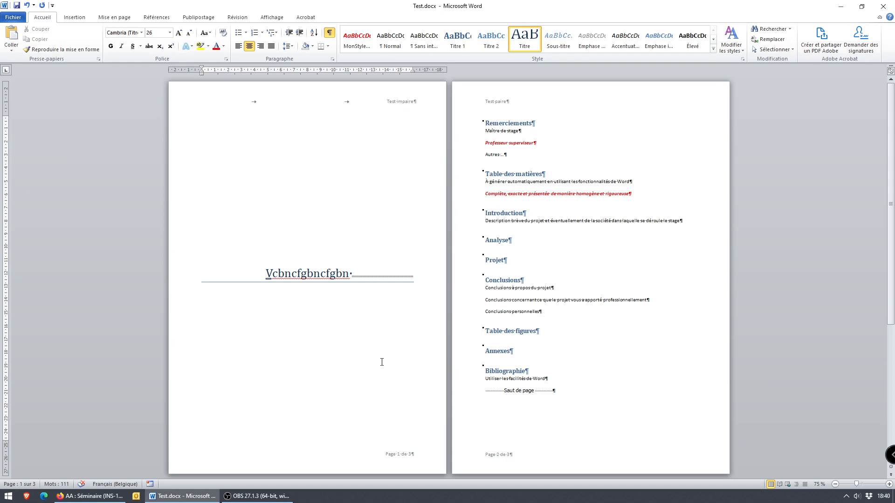
Step: Delete section 1's odd-page footer page number and the "Test impaire" header text, and return to the document body
{"action": "double_click", "coordinate": [406, 454]}
{"action": "key", "text": "ctrl+a"}
{"action": "key", "text": "Delete"}
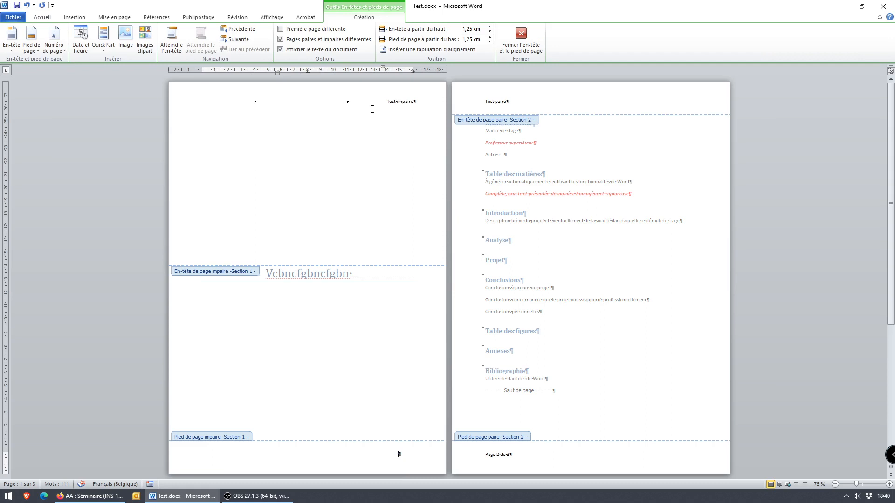
{"action": "left_click_drag", "start_coordinate": [388, 101], "coordinate": [417, 102]}
{"action": "key", "text": "Delete"}
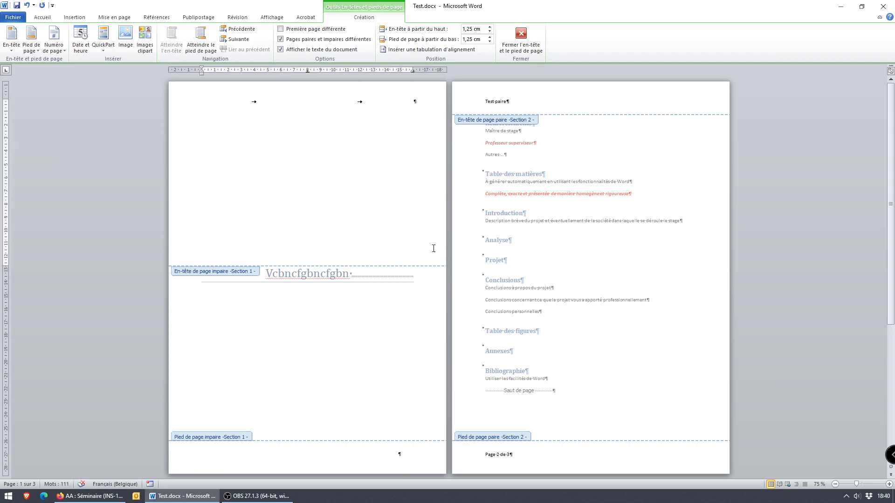
{"action": "double_click", "coordinate": [341, 172]}
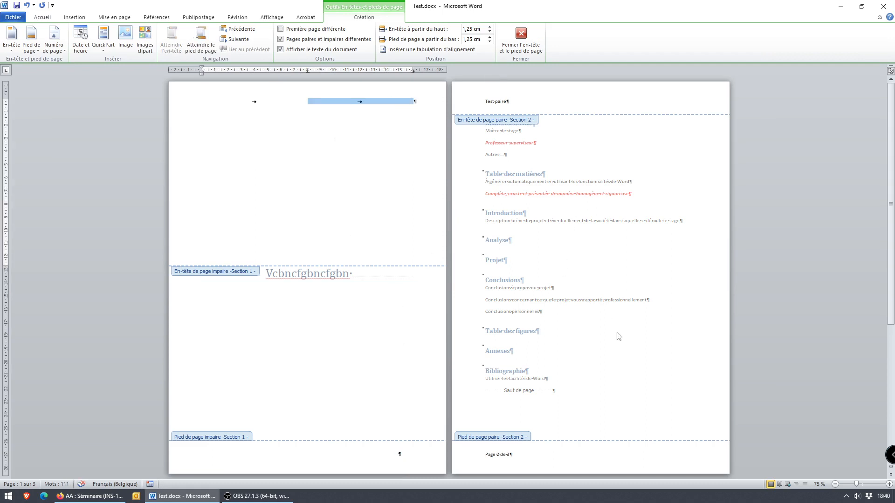
{"action": "key", "text": "Escape"}
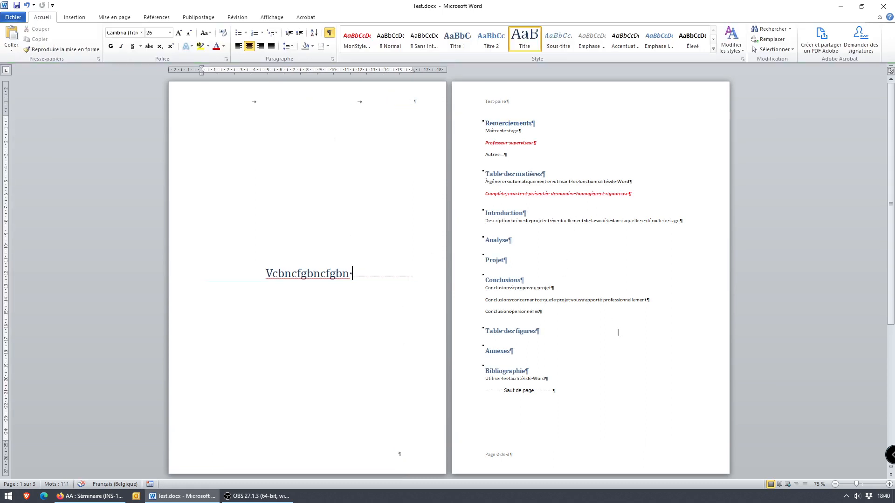
Step: Try restarting section 2's page numbering instead of continuing from the previous section, check the pages, and undo it
{"action": "double_click", "coordinate": [495, 456]}
{"action": "double_click", "coordinate": [497, 454]}
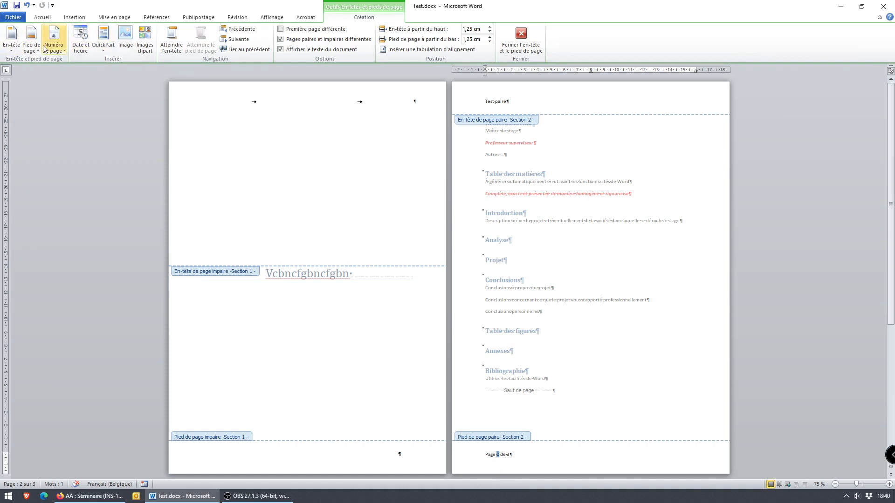
{"action": "left_click", "coordinate": [59, 50]}
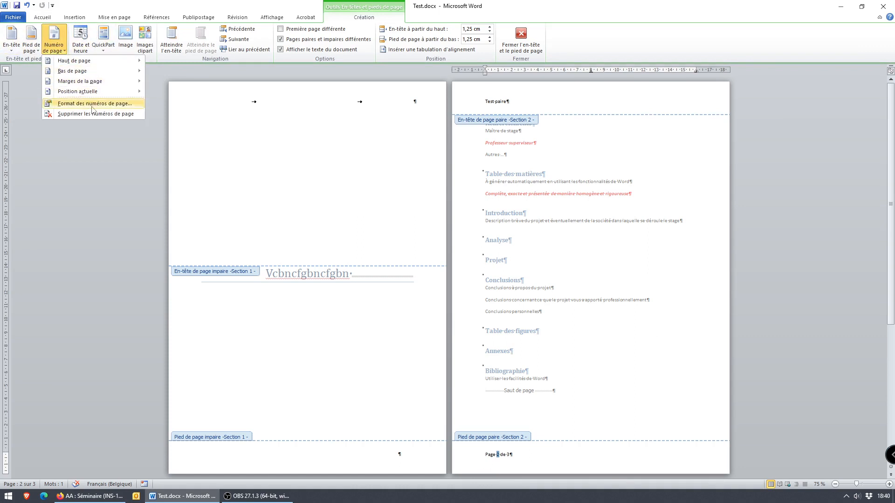
{"action": "left_click", "coordinate": [88, 103]}
{"action": "left_click", "coordinate": [565, 255]}
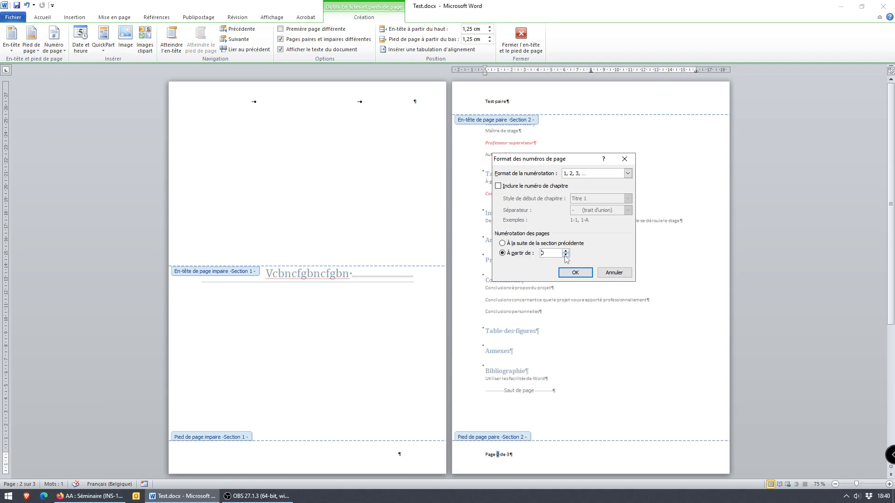
{"action": "left_click", "coordinate": [575, 272]}
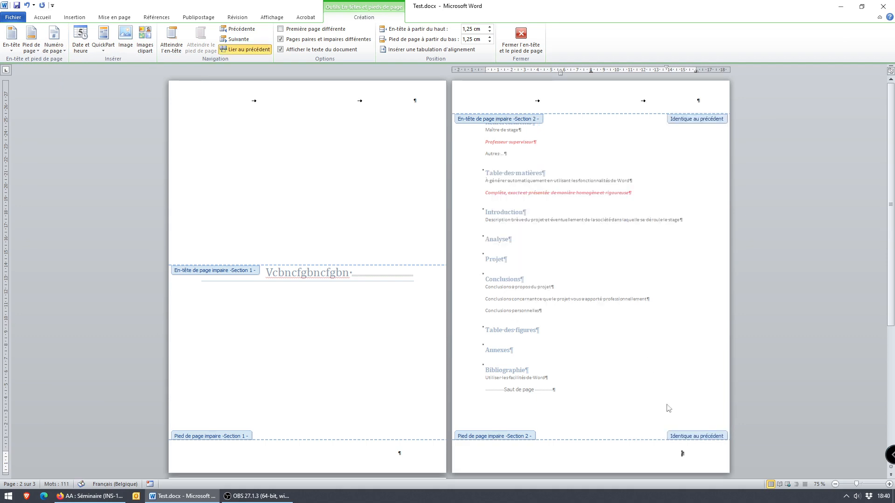
{"action": "scroll", "coordinate": [571, 344], "scroll_direction": "down", "scroll_amount": 15}
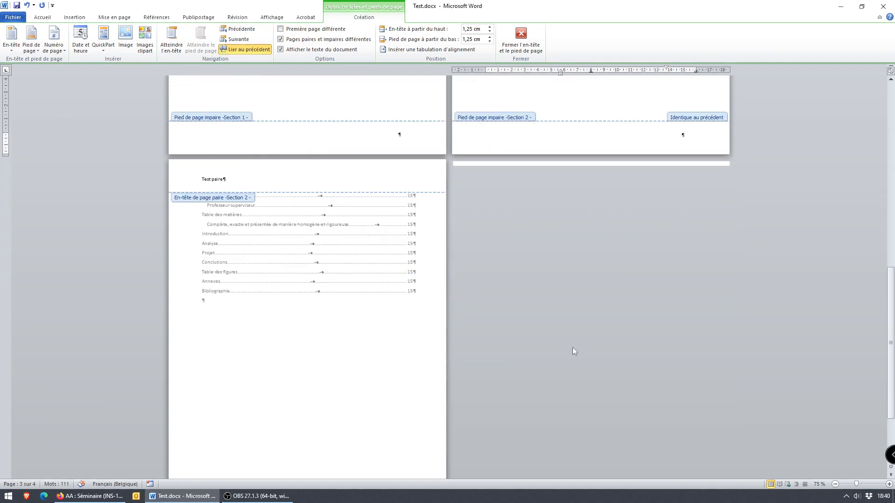
{"action": "scroll", "coordinate": [567, 342], "scroll_direction": "up", "scroll_amount": 15}
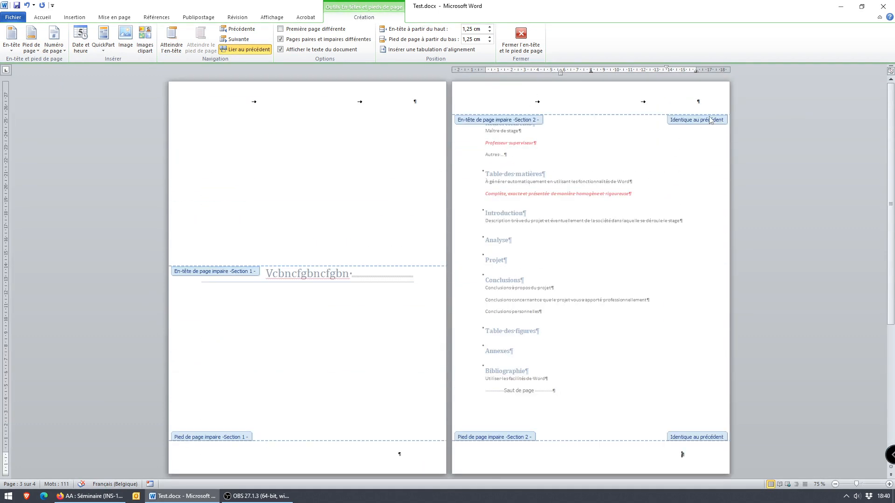
{"action": "double_click", "coordinate": [699, 131]}
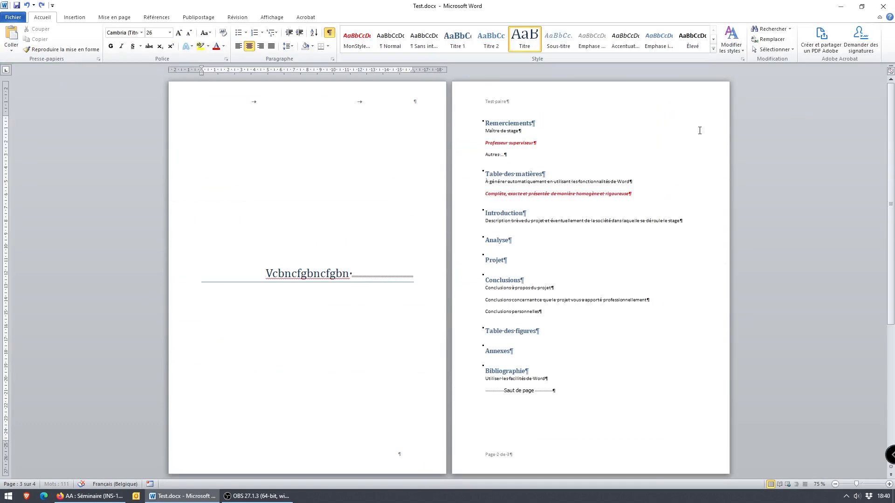
Step: Restart section 2's page numbering at 1 and unlink its odd-page footer from the previous section
{"action": "double_click", "coordinate": [498, 456]}
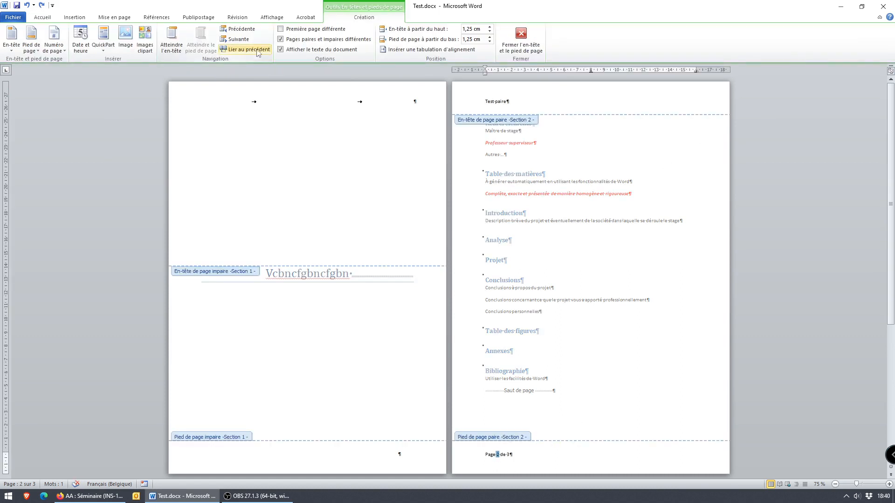
{"action": "left_click", "coordinate": [53, 52]}
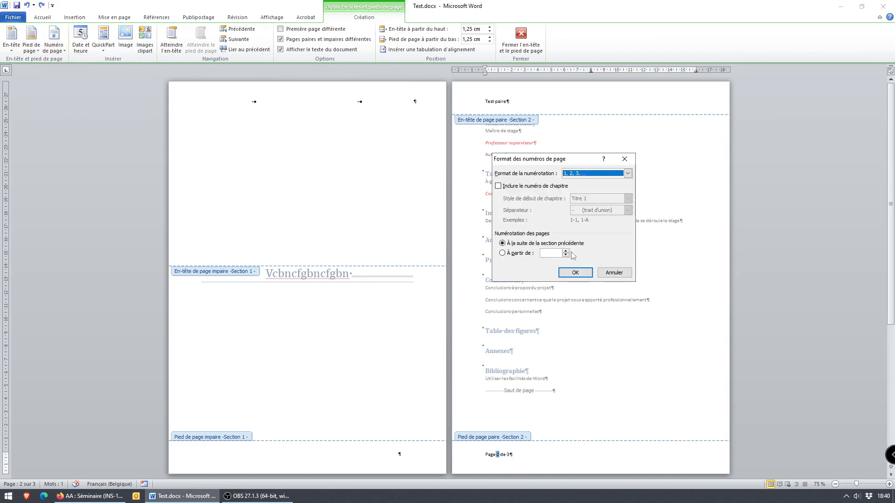
{"action": "left_click", "coordinate": [515, 254]}
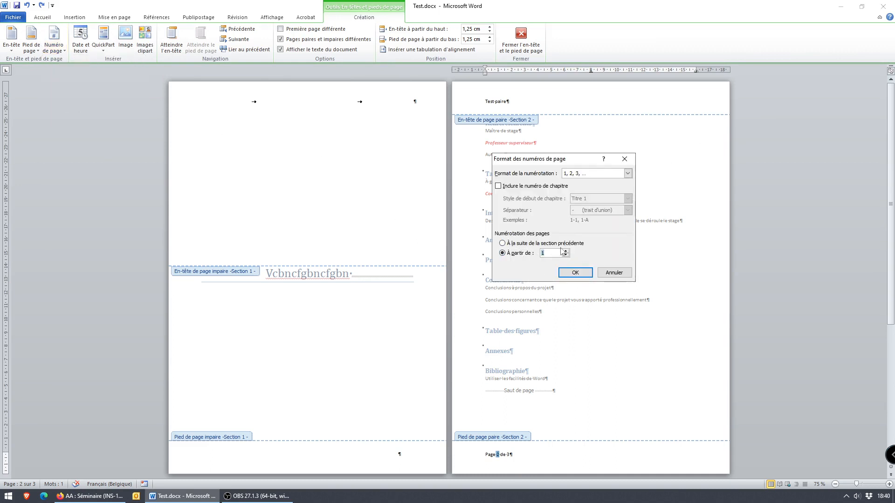
{"action": "left_click", "coordinate": [575, 272]}
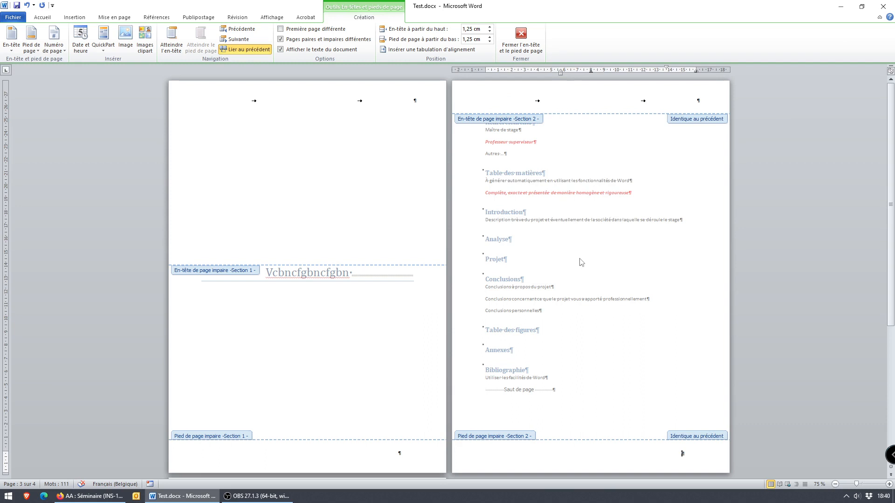
{"action": "left_click", "coordinate": [247, 50]}
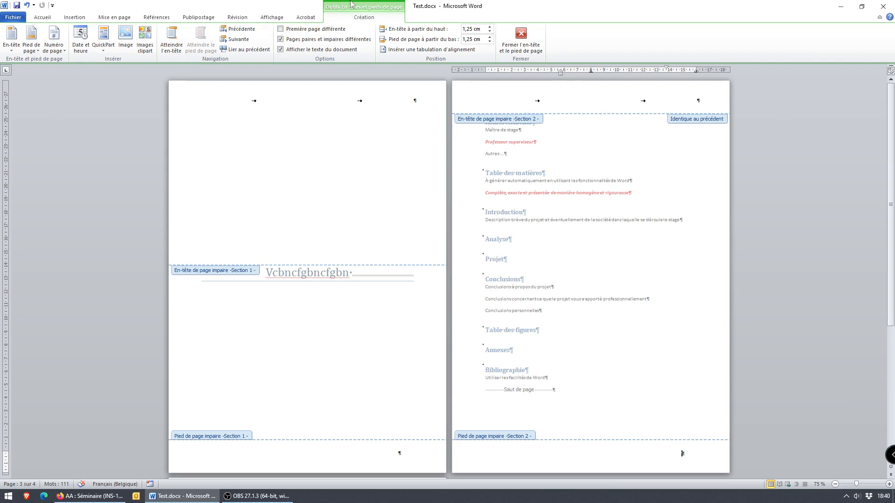
Step: Insert the "Numéros en gras 1" page number in section 2's odd-page footer and tab it over to the right margin
{"action": "left_click", "coordinate": [56, 49]}
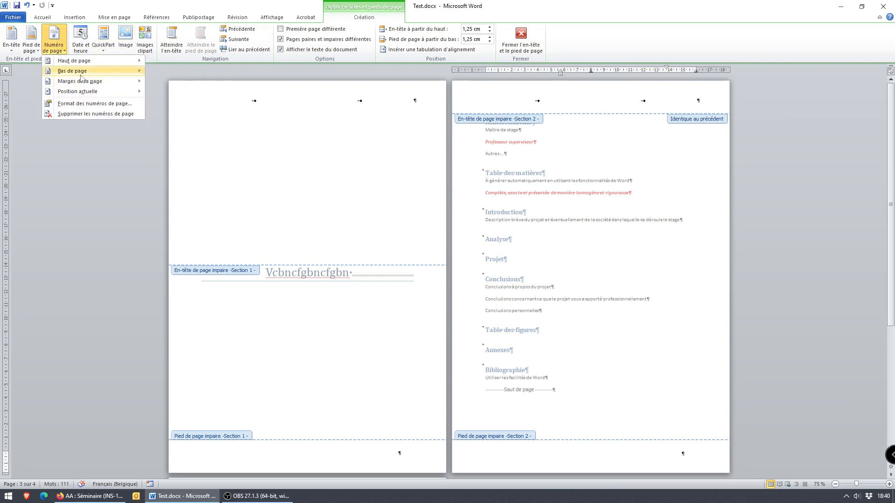
{"action": "mouse_move", "coordinate": [81, 78]}
{"action": "left_click_drag", "start_coordinate": [329, 102], "coordinate": [340, 369]}
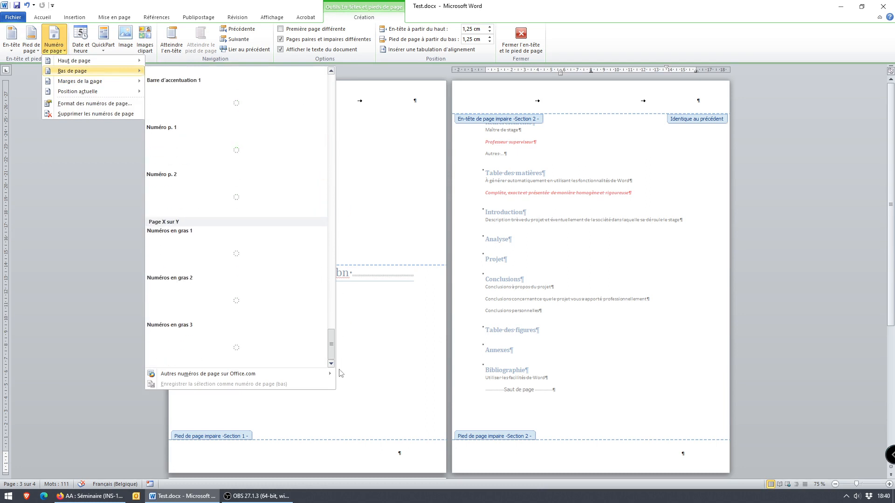
{"action": "left_click", "coordinate": [218, 246]}
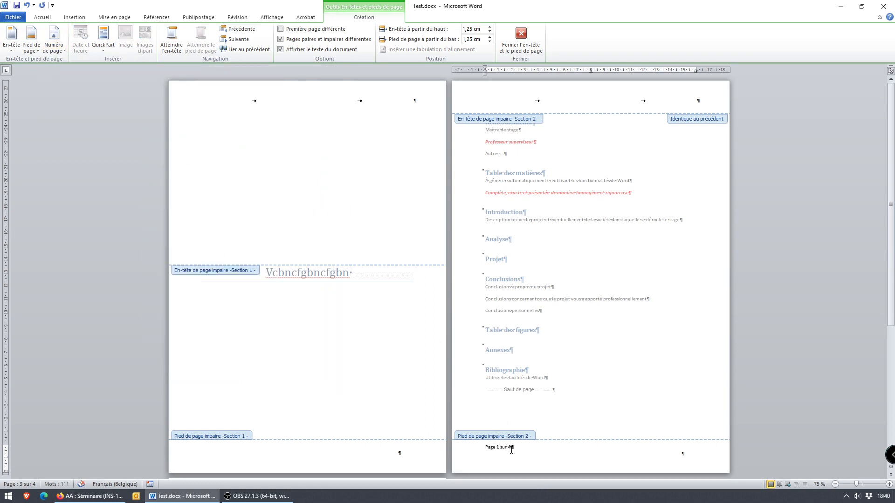
{"action": "scroll", "coordinate": [661, 433], "scroll_direction": "down", "scroll_amount": 1}
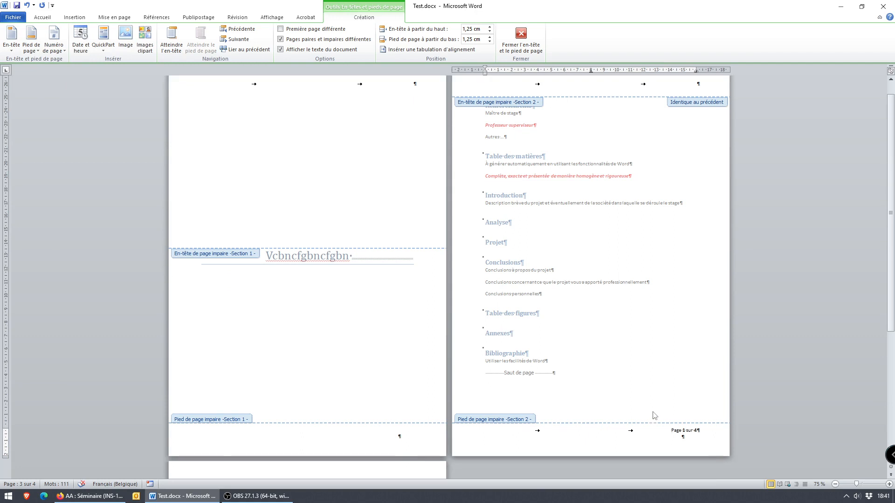
Step: Check the page numbers in section 2's odd-page and even-page footers against section 1's footer
{"action": "left_click", "coordinate": [693, 431]}
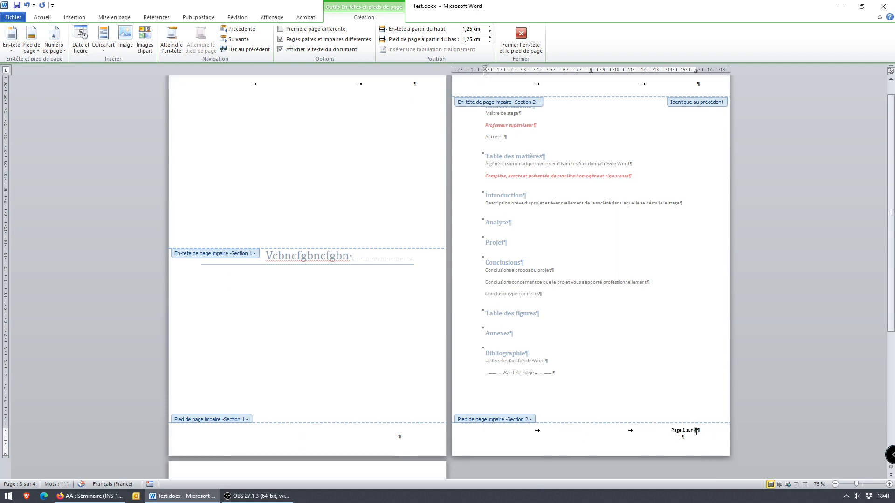
{"action": "right_click", "coordinate": [696, 433]}
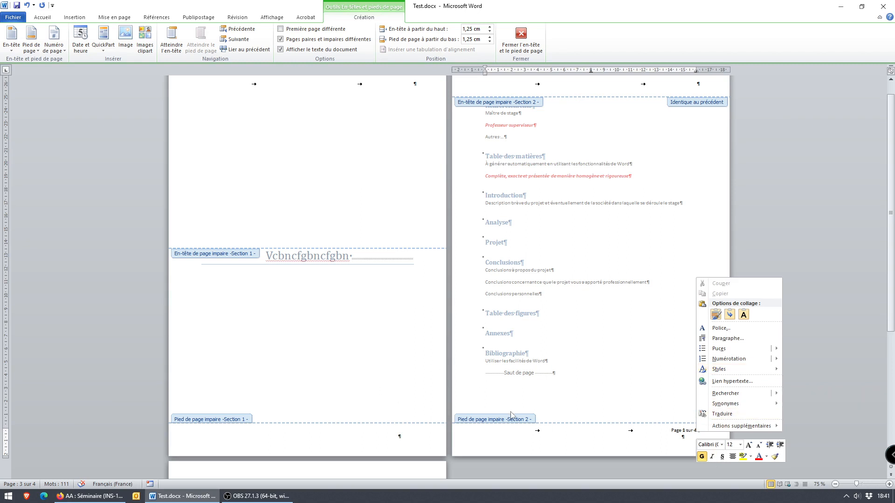
{"action": "scroll", "coordinate": [348, 410], "scroll_direction": "down", "scroll_amount": 5}
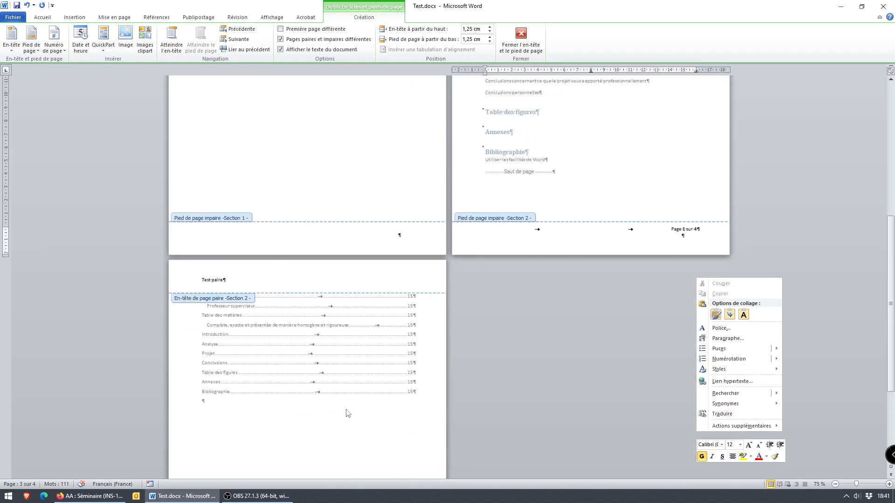
{"action": "scroll", "coordinate": [352, 410], "scroll_direction": "down", "scroll_amount": 5}
{"action": "scroll", "coordinate": [350, 368], "scroll_direction": "up", "scroll_amount": 3}
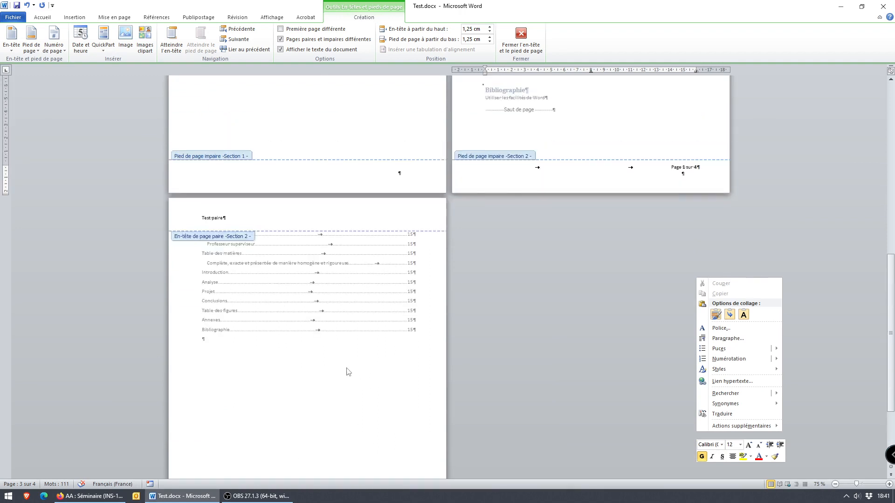
{"action": "scroll", "coordinate": [324, 244], "scroll_direction": "up", "scroll_amount": 7}
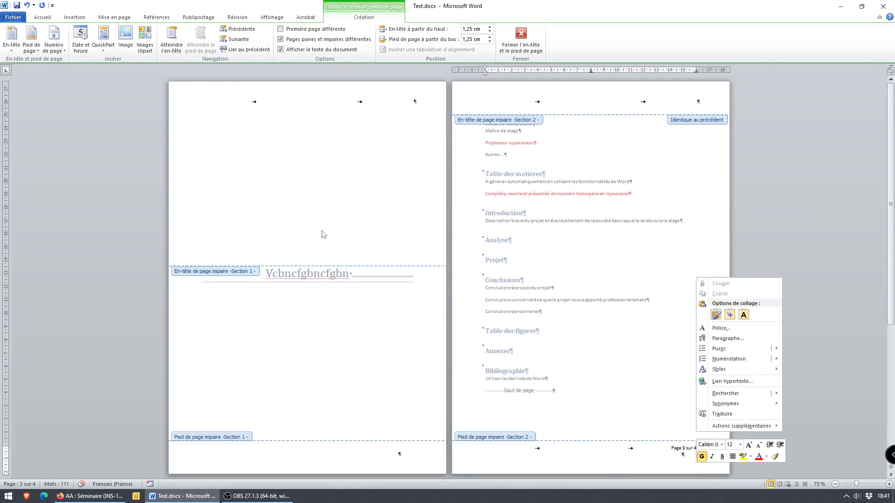
{"action": "scroll", "coordinate": [326, 243], "scroll_direction": "down", "scroll_amount": 10}
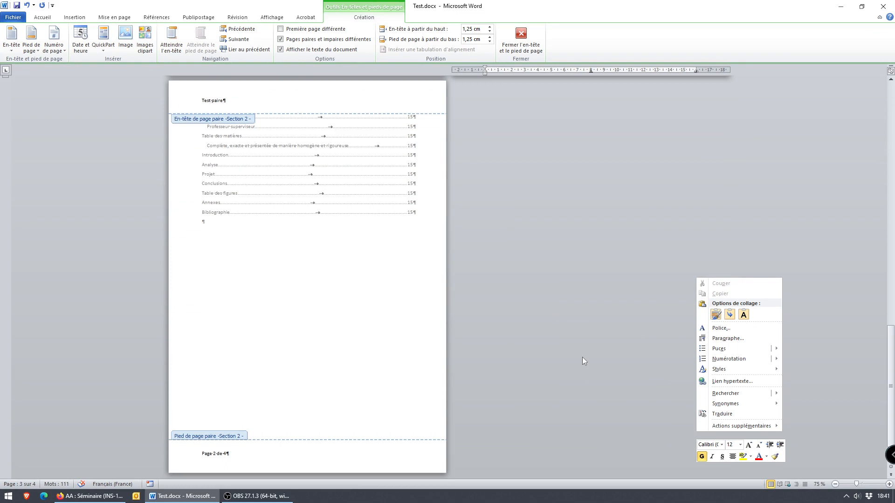
{"action": "scroll", "coordinate": [592, 364], "scroll_direction": "up", "scroll_amount": 5}
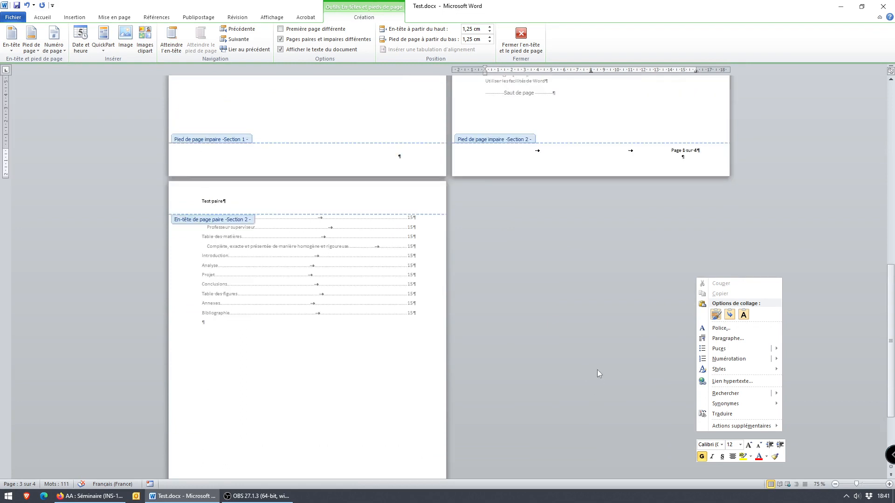
{"action": "mouse_move", "coordinate": [708, 426]}
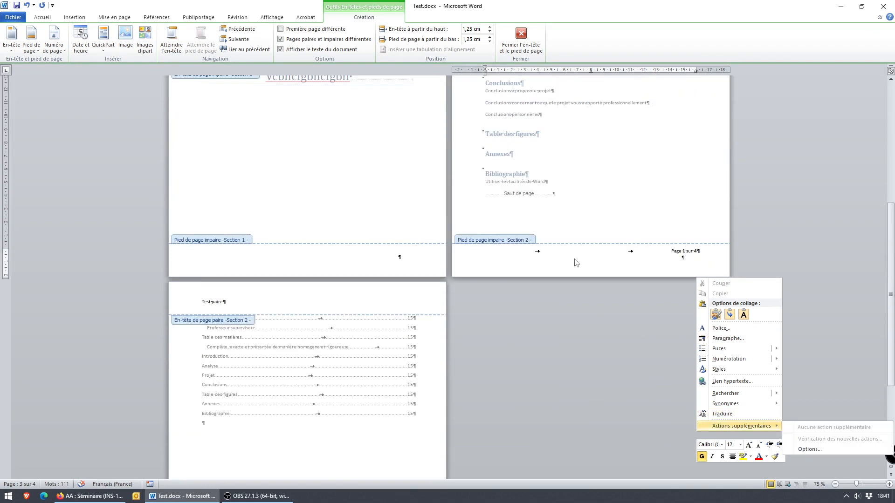
{"action": "scroll", "coordinate": [334, 276], "scroll_direction": "up", "scroll_amount": 4}
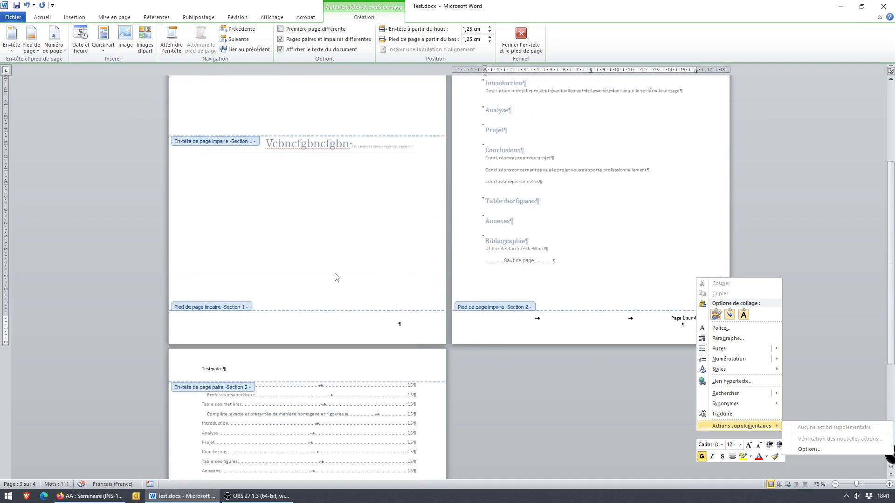
{"action": "left_click", "coordinate": [572, 258]}
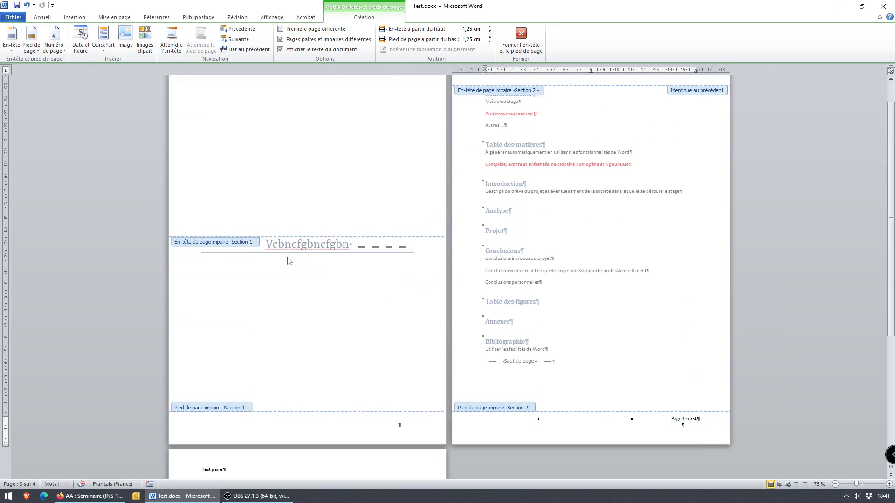
Step: Leave header and footer editing for the document body, and review the available page and section break types without inserting one
{"action": "double_click", "coordinate": [357, 247]}
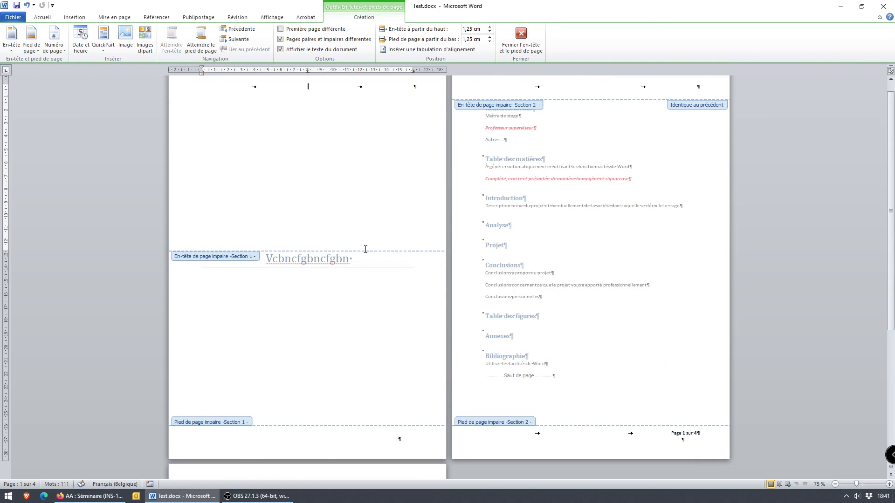
{"action": "key", "text": "alt+i"}
{"action": "key", "text": "s"}
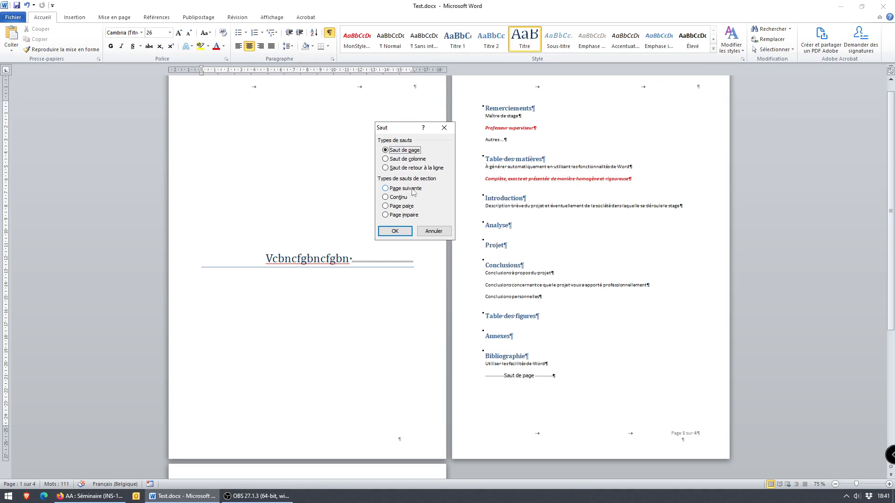
{"action": "key", "text": "Escape"}
Step: Insert a continuous section break before the "Analyse" heading and place it on its own line below the Introduction text
{"action": "left_click", "coordinate": [482, 226]}
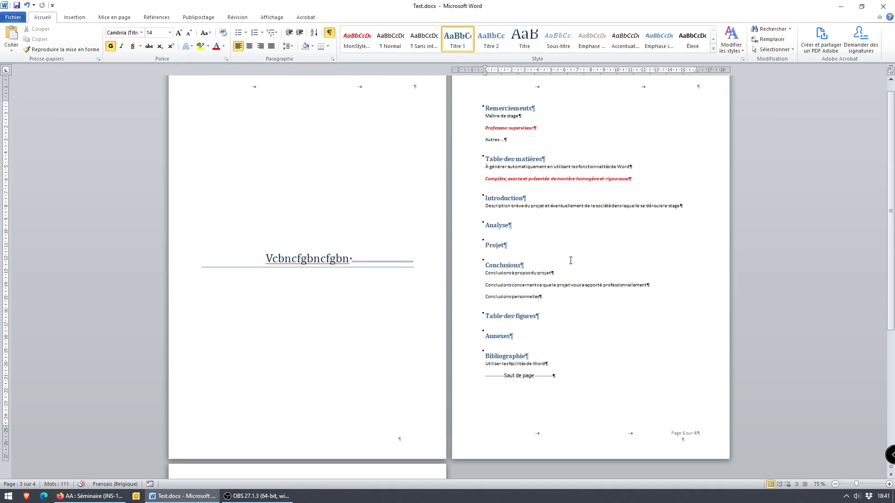
{"action": "key", "text": "alt+i"}
{"action": "key", "text": "s"}
{"action": "left_click", "coordinate": [386, 198]}
{"action": "left_click", "coordinate": [400, 231]}
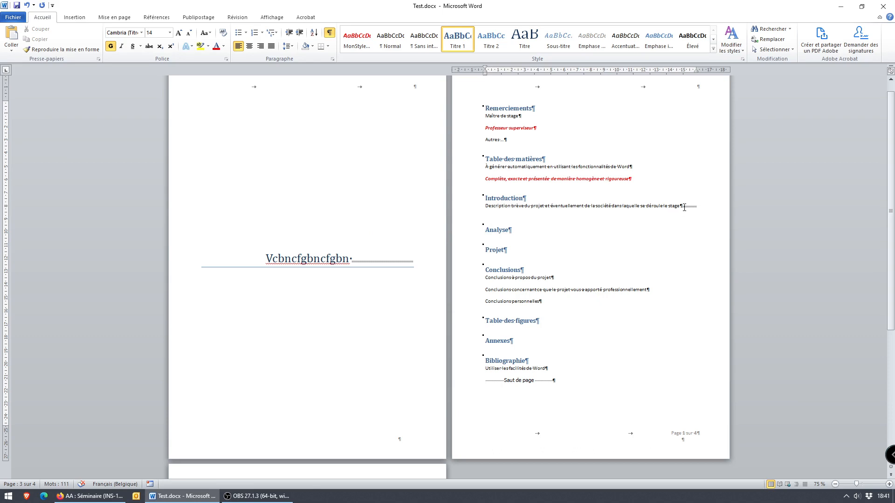
{"action": "key", "text": "Return"}
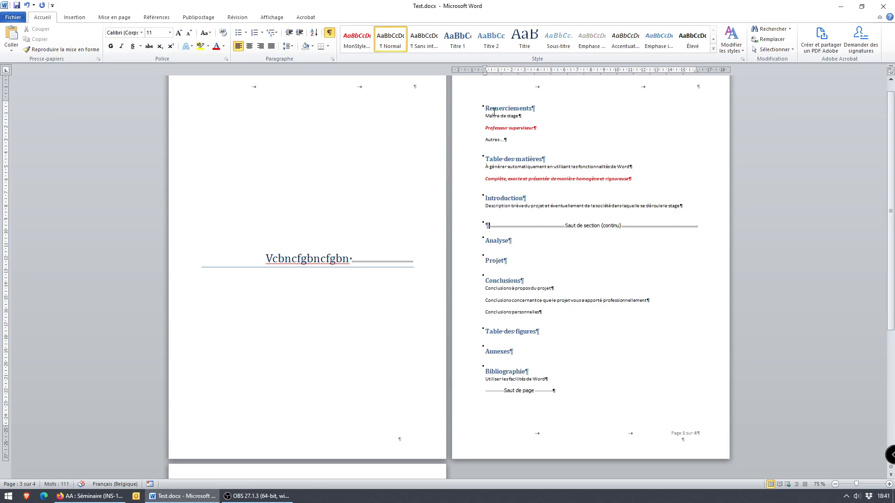
Step: Lay out the text from "Remerciements" through the Introduction description in two columns
{"action": "left_click_drag", "start_coordinate": [493, 112], "coordinate": [525, 199]}
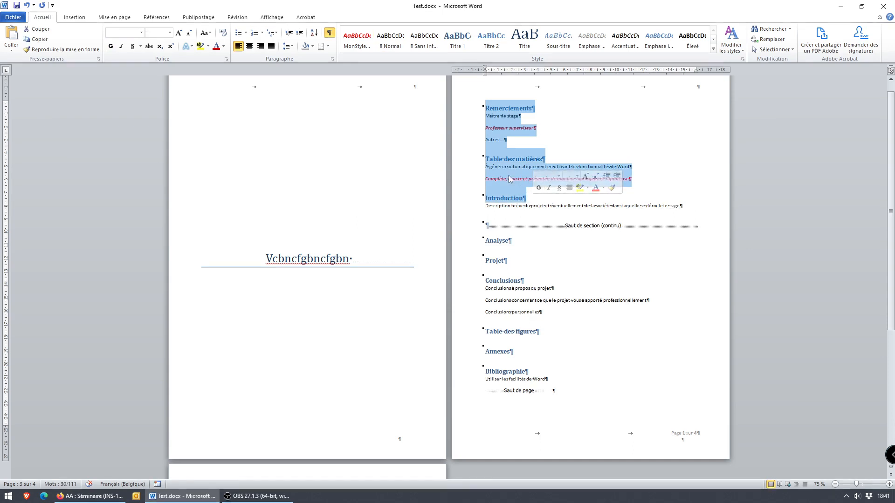
{"action": "left_click_drag", "start_coordinate": [511, 240], "coordinate": [565, 373]}
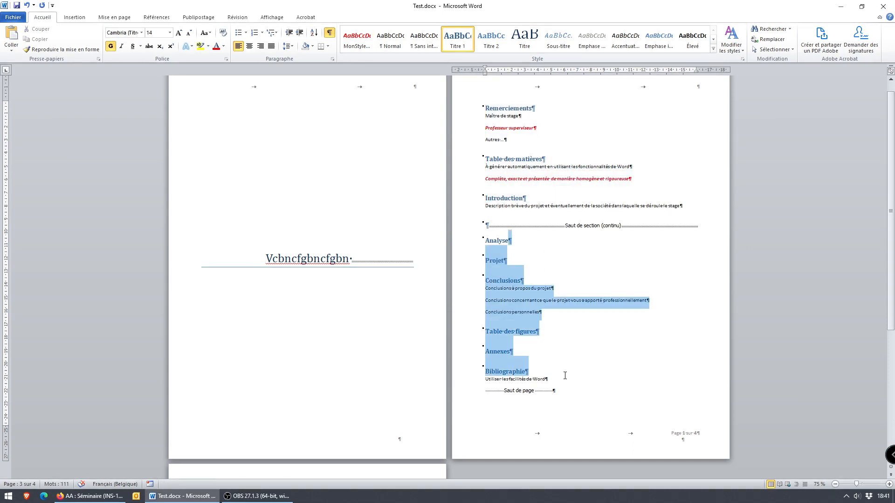
{"action": "left_click", "coordinate": [617, 245]}
{"action": "left_click_drag", "start_coordinate": [682, 206], "coordinate": [468, 108]}
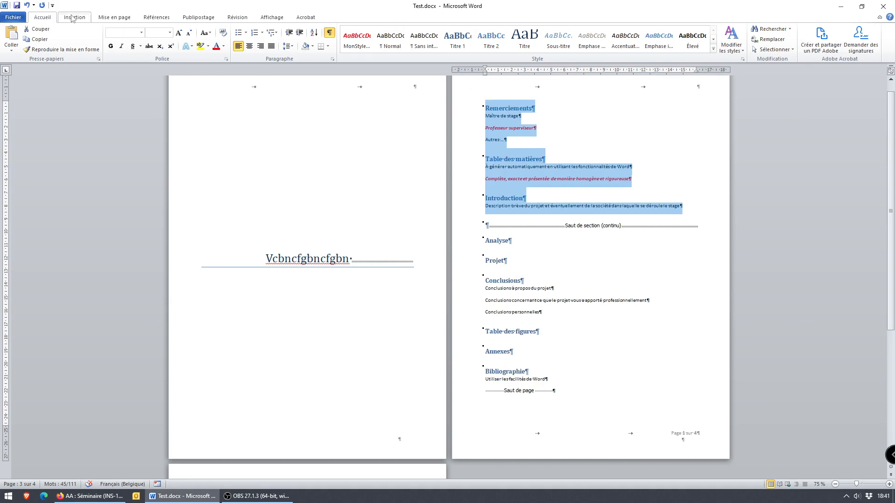
{"action": "left_click", "coordinate": [95, 18]}
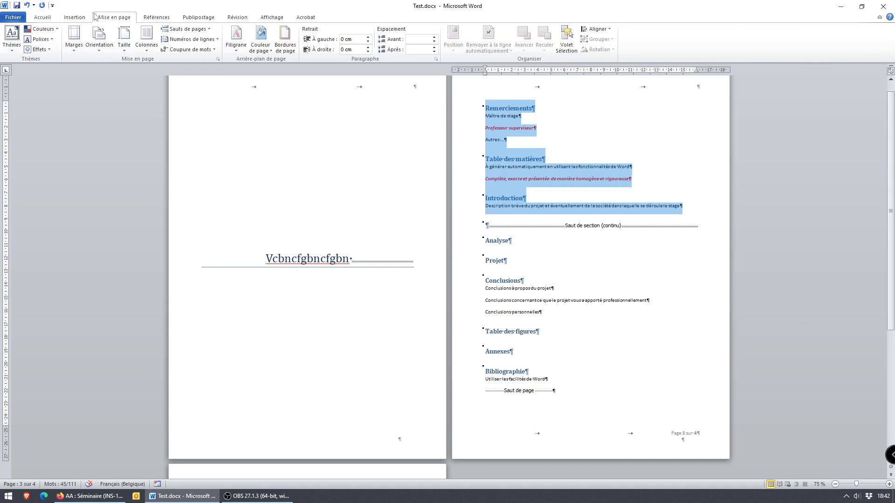
{"action": "left_click", "coordinate": [146, 44]}
{"action": "left_click", "coordinate": [161, 89]}
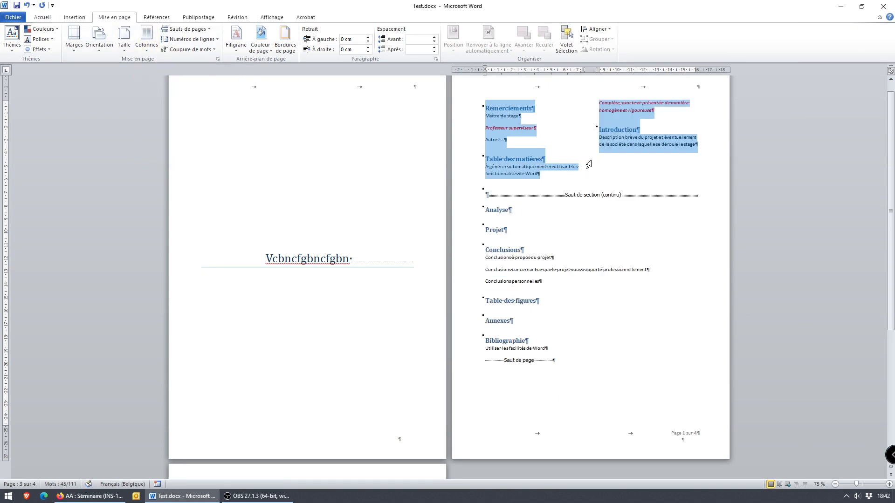
{"action": "left_click", "coordinate": [570, 162]}
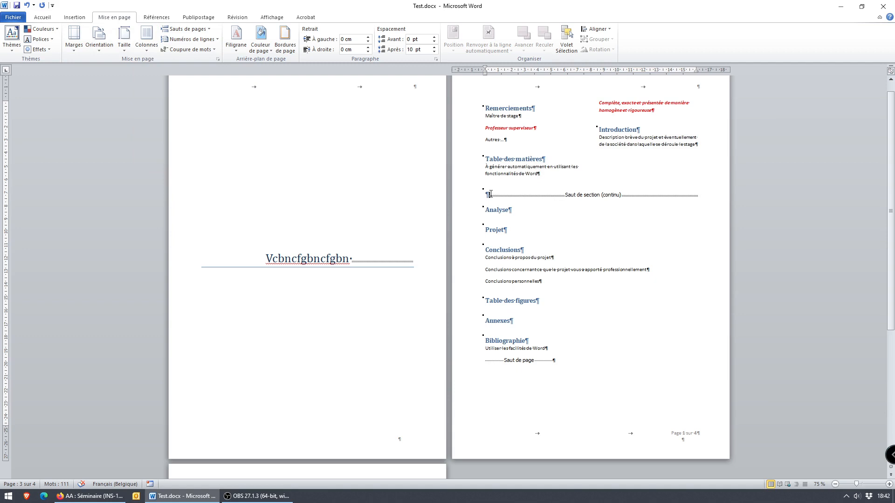
Step: Try deleting the continuous section break above "Analyse", and undo the deletion
{"action": "left_click", "coordinate": [579, 192]}
{"action": "key", "text": "Delete"}
{"action": "key", "text": "Delete"}
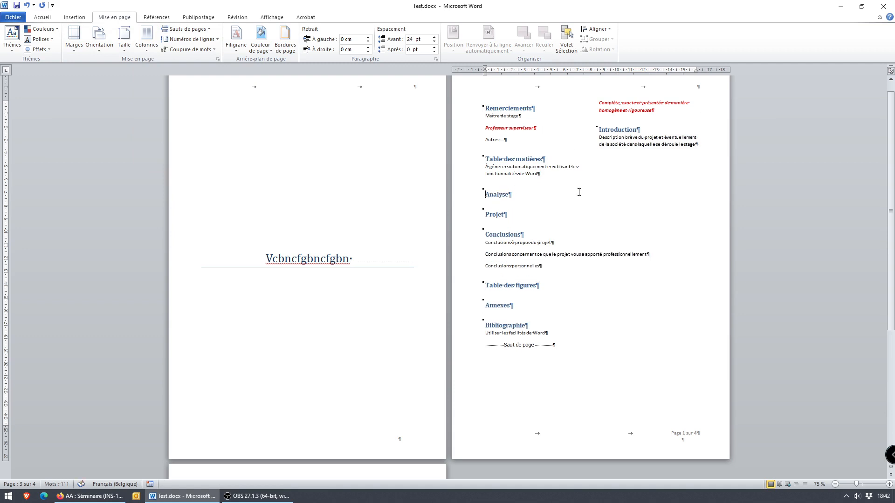
{"action": "key", "text": "ctrl+z"}
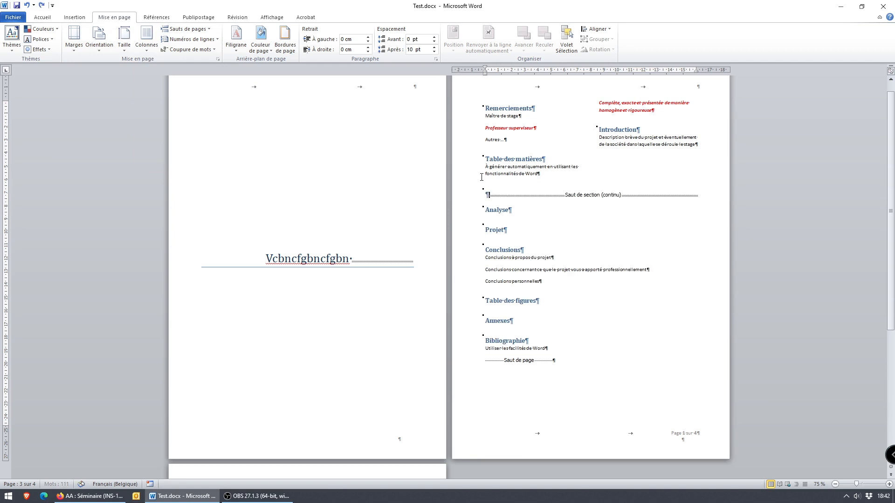
Step: Undo the two-column layout and the insertion of the continuous section break before "Analyse"
{"action": "key", "text": "ctrl+z"}
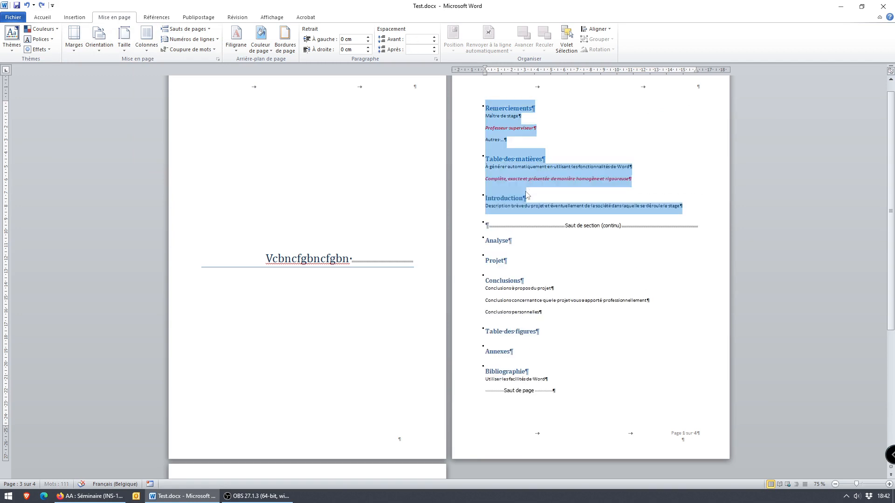
{"action": "key", "text": "ctrl+z"}
{"action": "key", "text": "ctrl+z"}
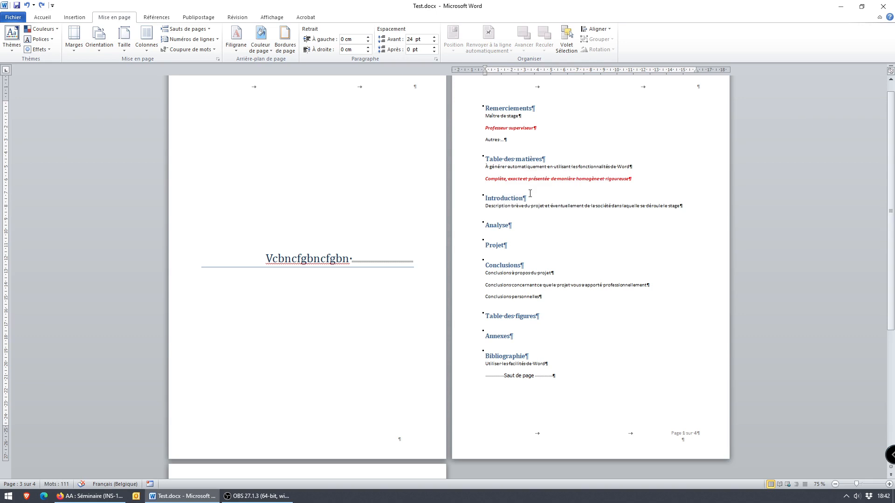
Step: Apply two columns directly to the selected text from "Remerciements" through the Introduction description, without inserting a break first
{"action": "left_click", "coordinate": [147, 45]}
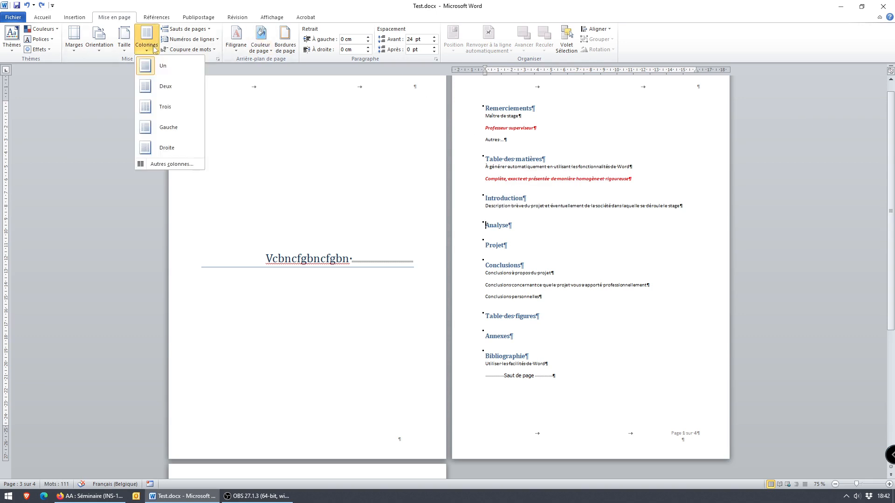
{"action": "left_click", "coordinate": [164, 89]}
{"action": "left_click_drag", "start_coordinate": [686, 200], "coordinate": [485, 101]}
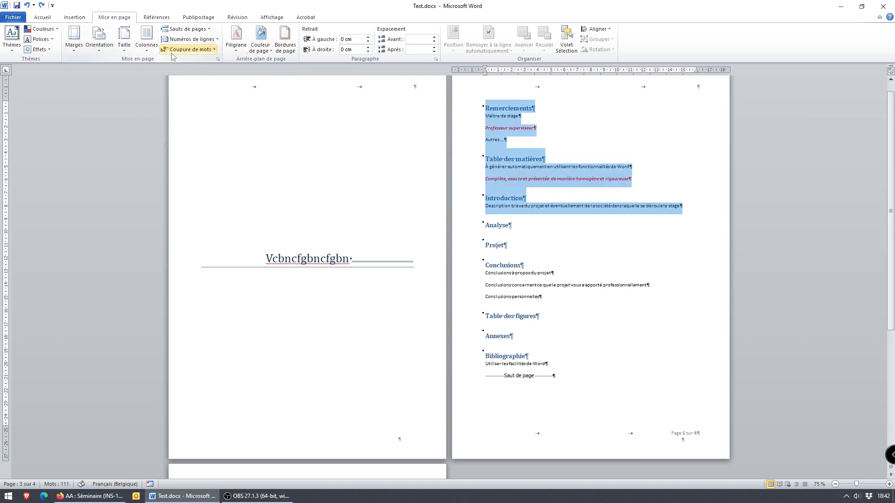
{"action": "left_click", "coordinate": [146, 46]}
{"action": "left_click", "coordinate": [164, 88]}
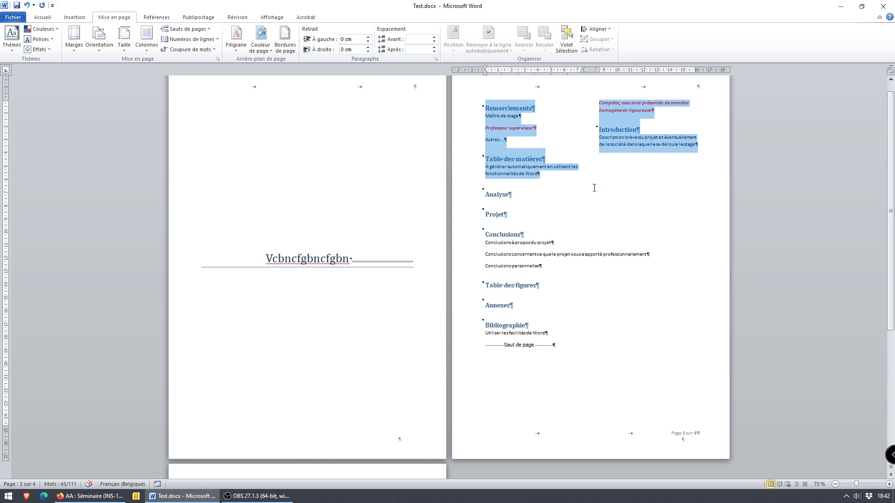
Step: Inspect the end of the Introduction paragraph for a section break mark, and undo the two-column layout
{"action": "left_click", "coordinate": [699, 144]}
{"action": "triple_click", "coordinate": [698, 140]}
{"action": "left_click", "coordinate": [698, 143]}
{"action": "triple_click", "coordinate": [698, 143]}
{"action": "left_click", "coordinate": [699, 145]}
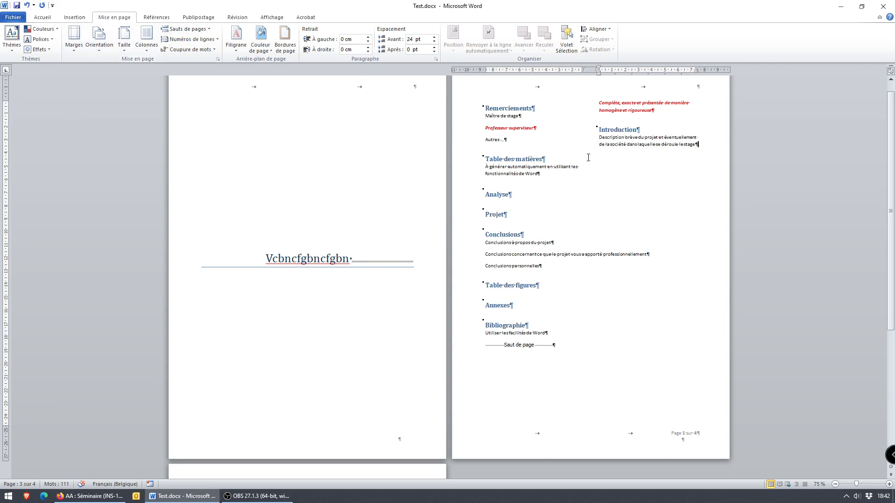
{"action": "key", "text": "ctrl+z"}
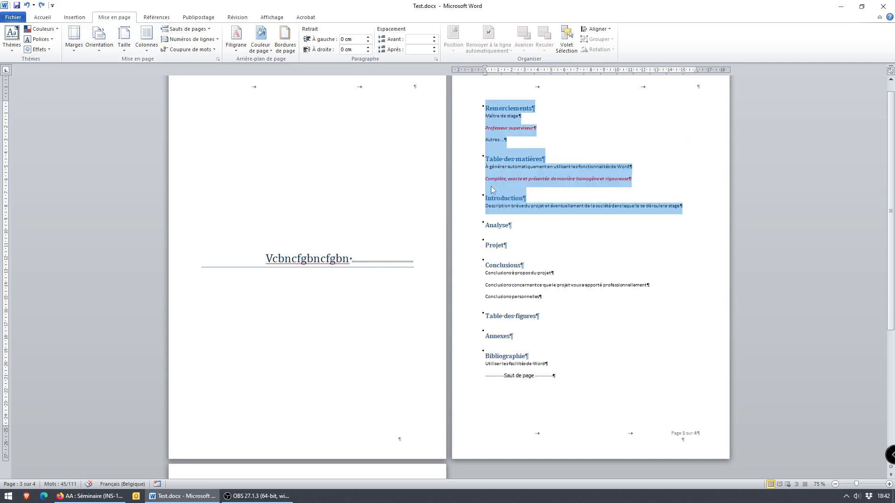
Step: Open the list of page and section break types at the start of the "Analyse" heading
{"action": "left_click", "coordinate": [521, 221]}
{"action": "key", "text": "alt+i"}
{"action": "key", "text": "s"}
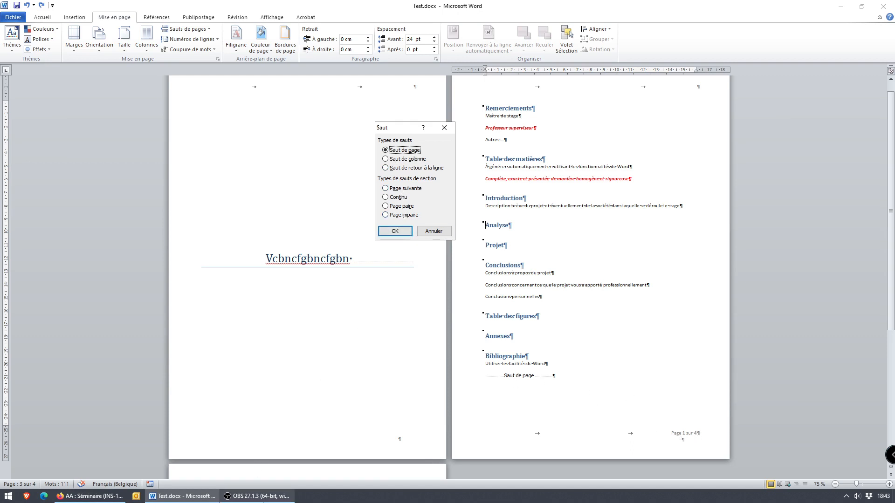
{"action": "left_click", "coordinate": [272, 498]}
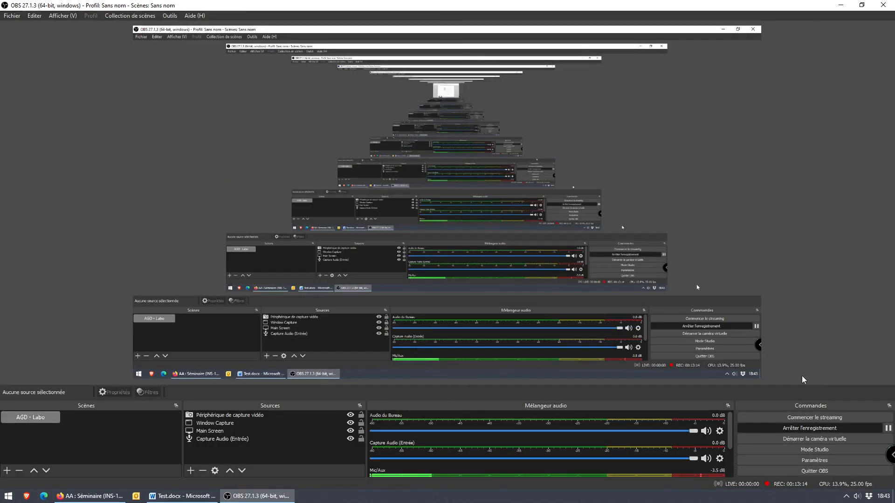